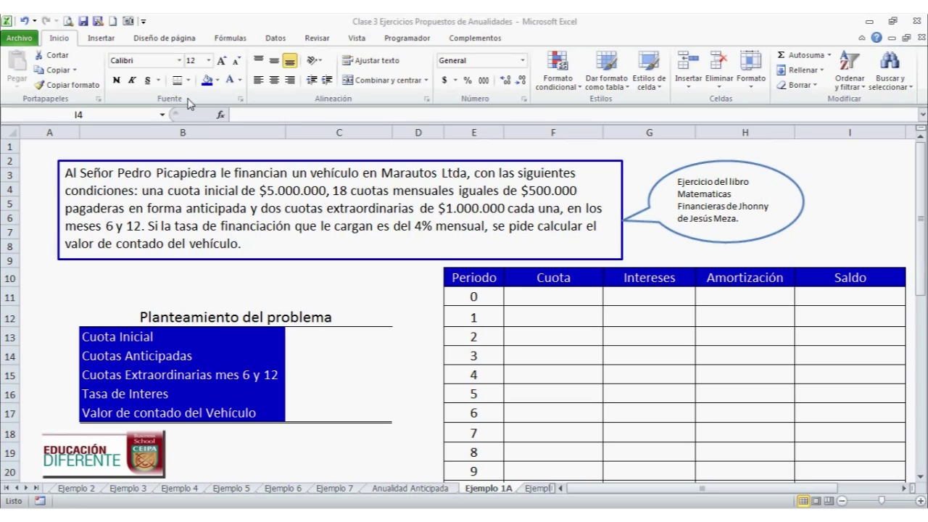
Enter the $5.000.000 down payment, $500.000 installment and $1.000.000 extraordinary installment.
left_click(305, 334)
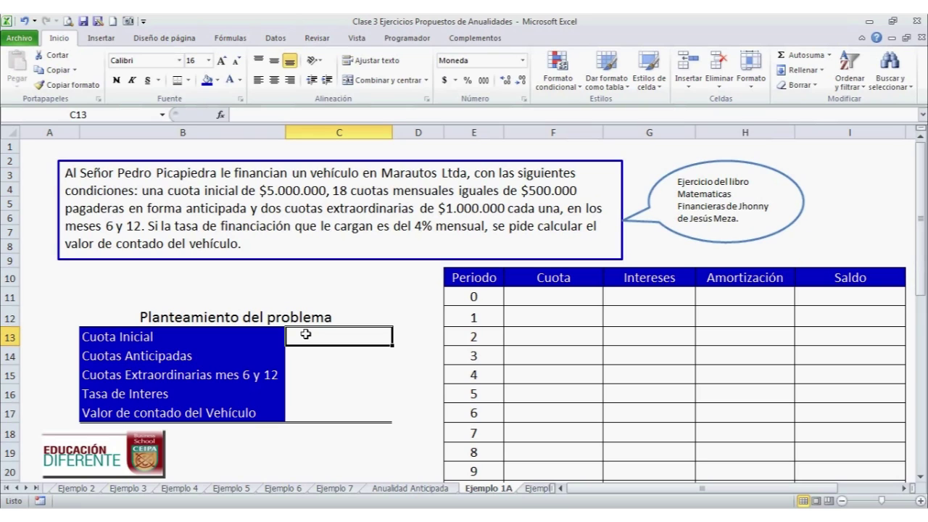
type("5")
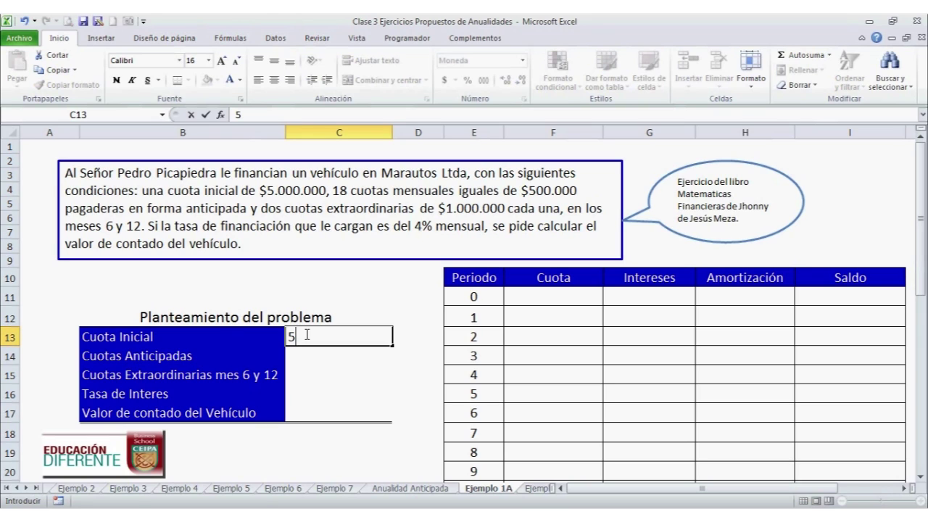
type("000000")
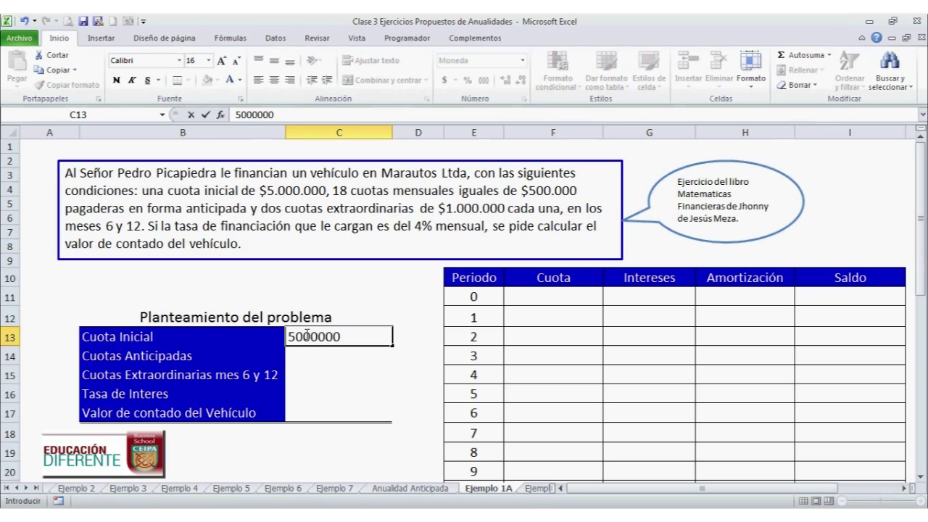
key("Return")
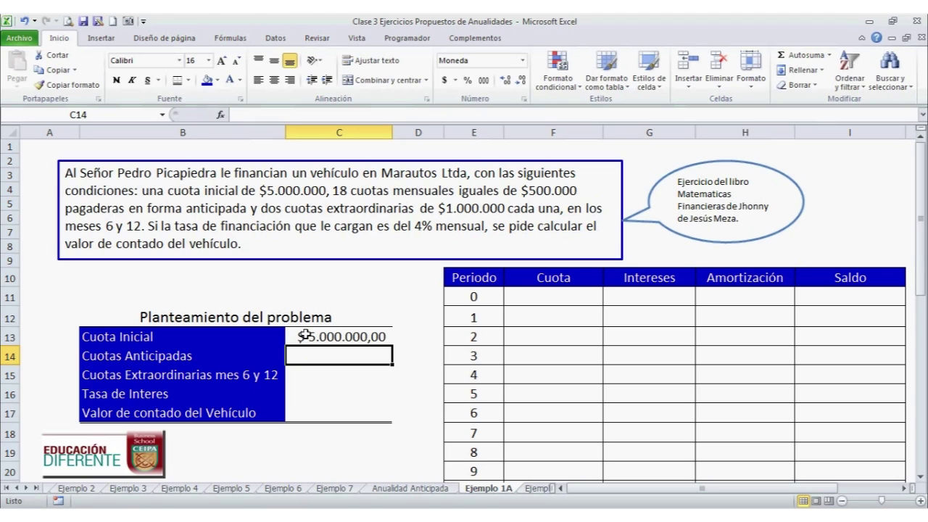
type("500000")
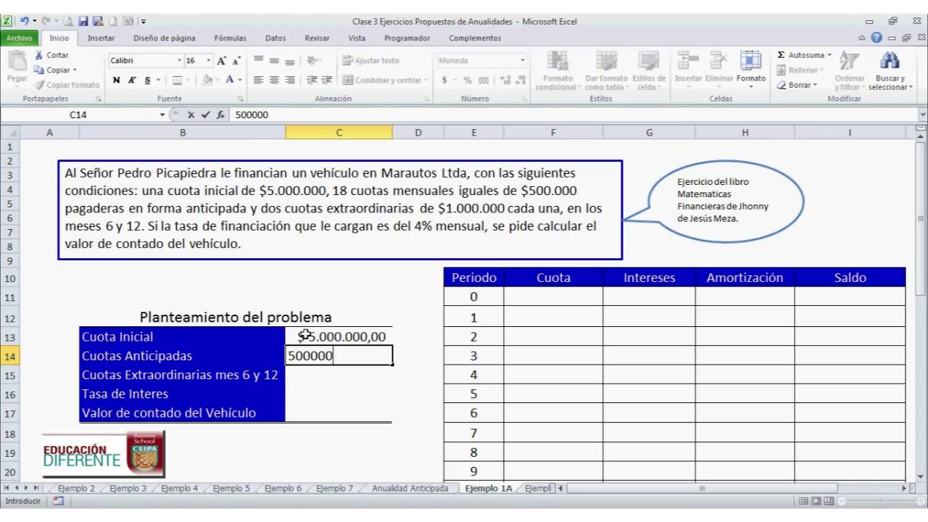
key("Return")
key("Up")
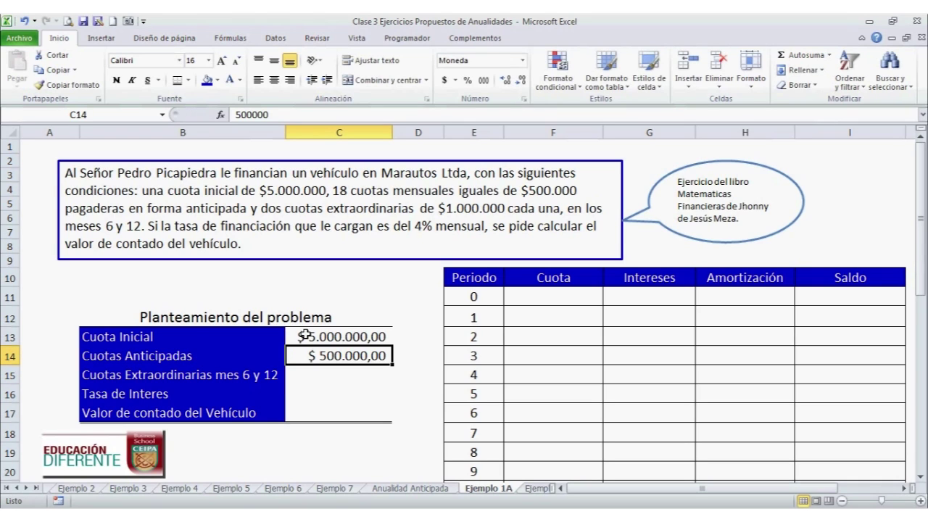
key("Down")
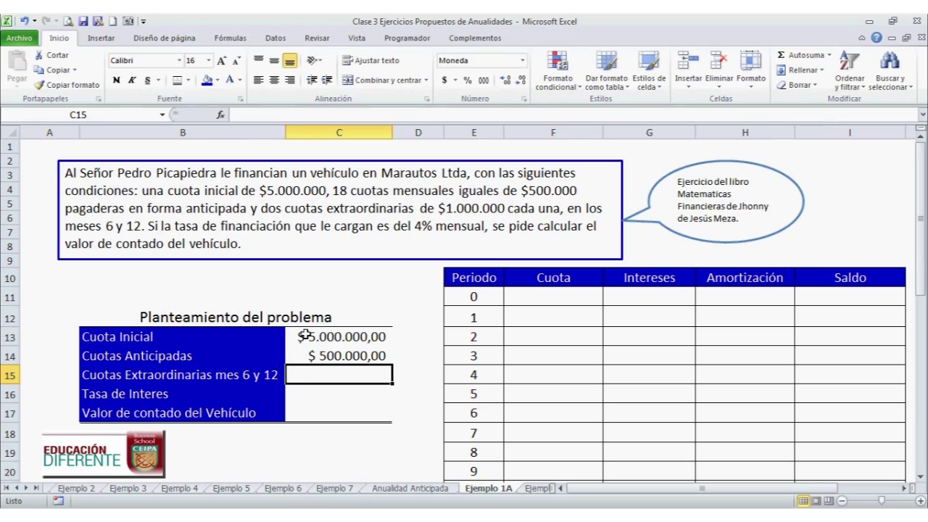
type("1")
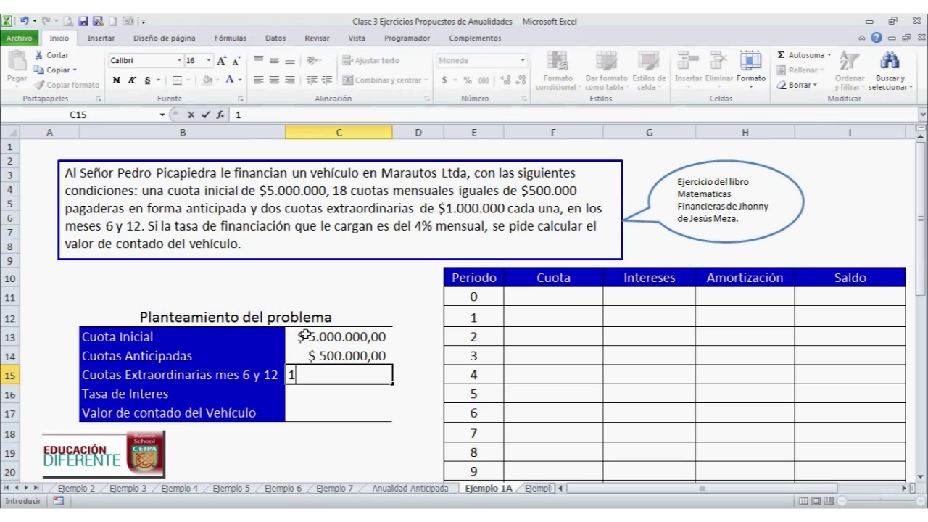
type(".00")
type("0.000")
key("Return")
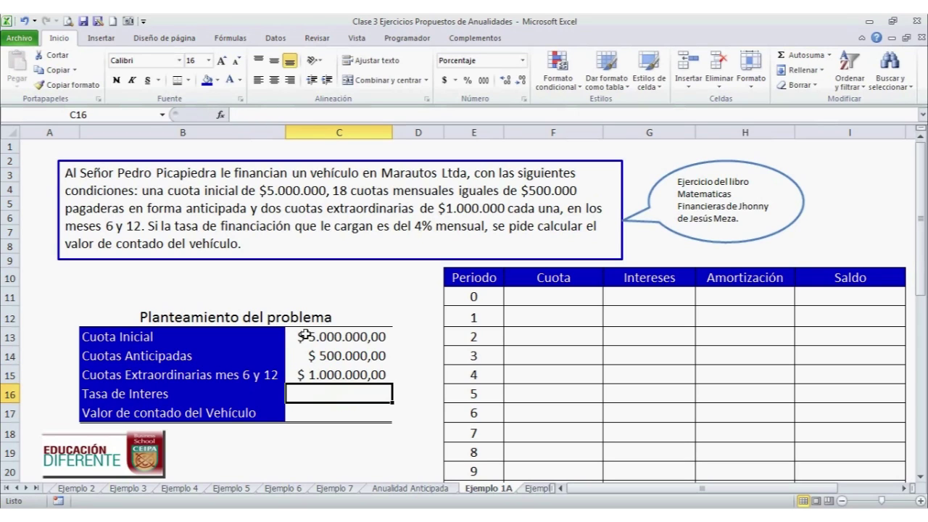
Set the interest rate to 4% with the 'mensual' label beside it.
type("4")
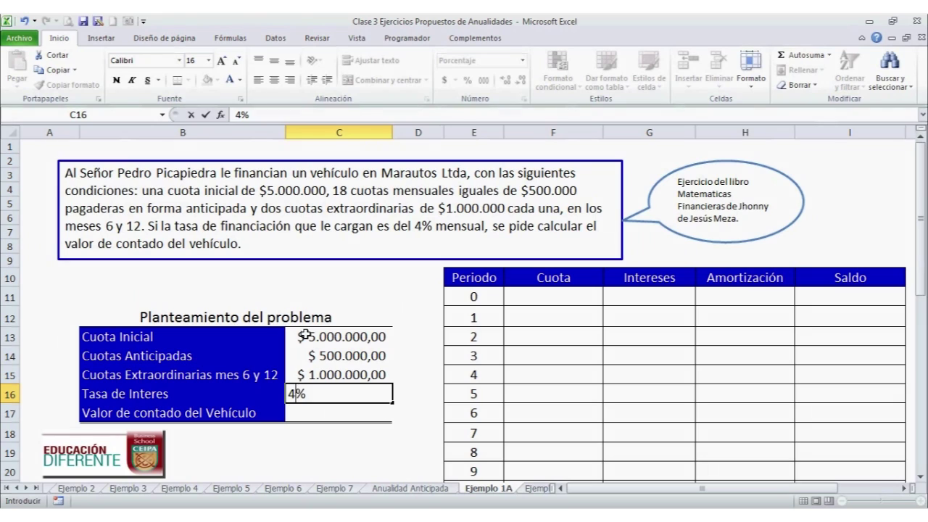
key("Tab")
type("mensual")
key("Return")
type("100")
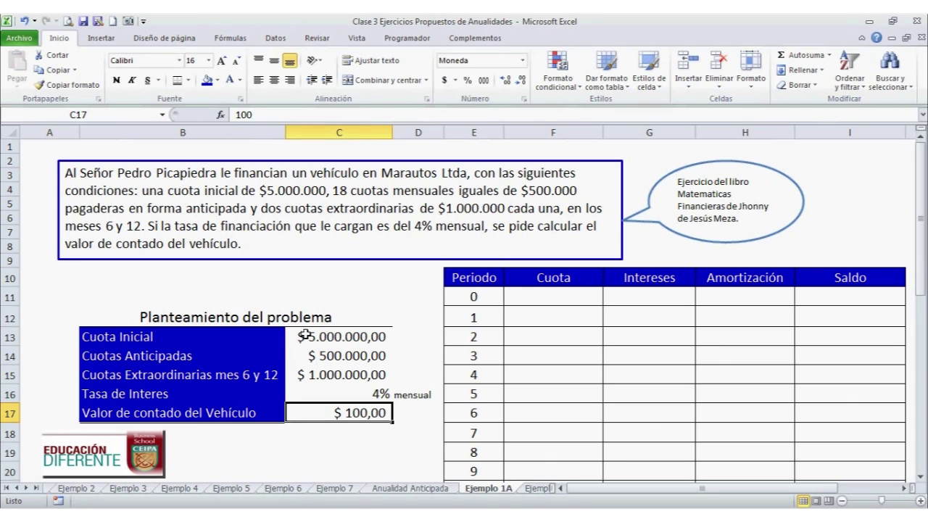
left_click(565, 297)
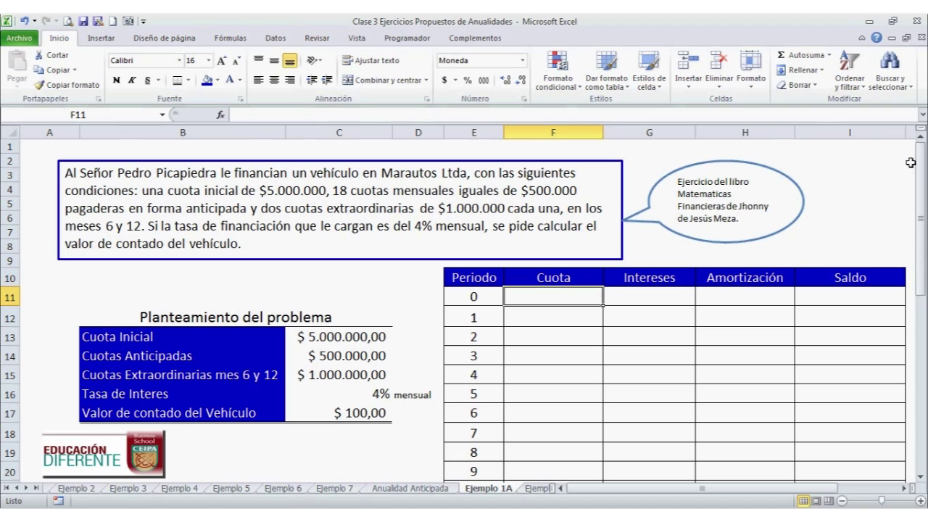
left_click_drag(921, 161, 924, 250)
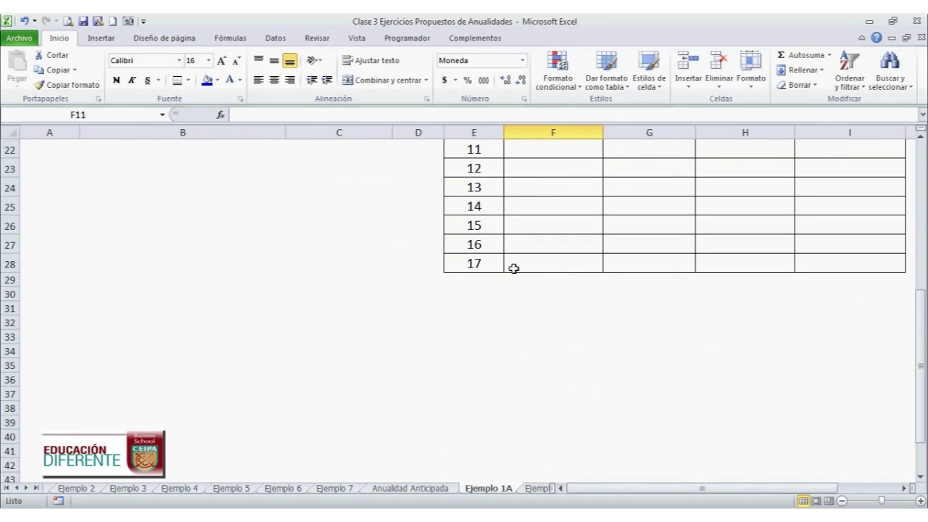
left_click_drag(922, 400, 923, 395)
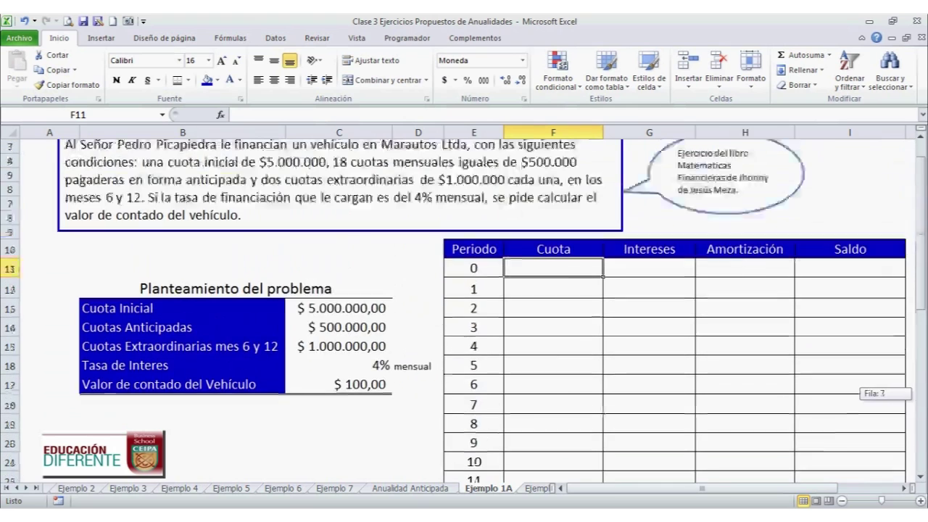
left_click_drag(923, 218, 923, 190)
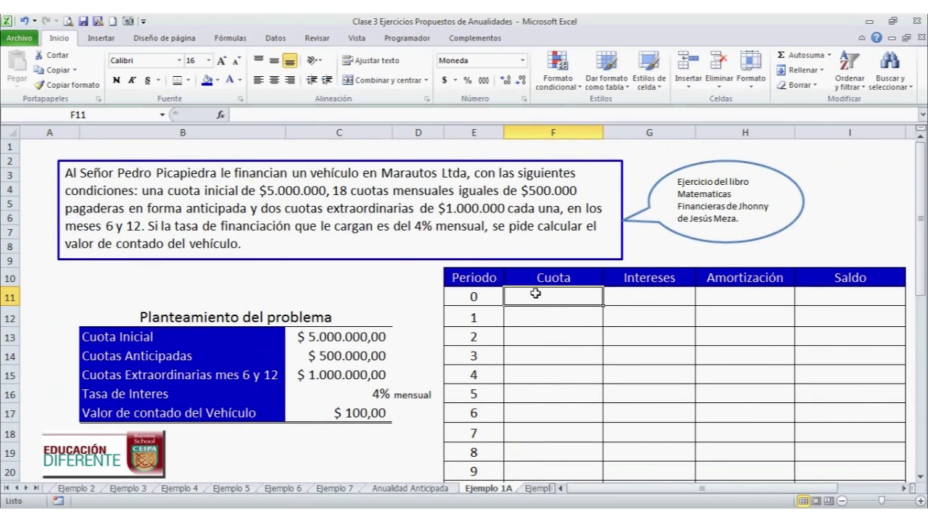
type("=")
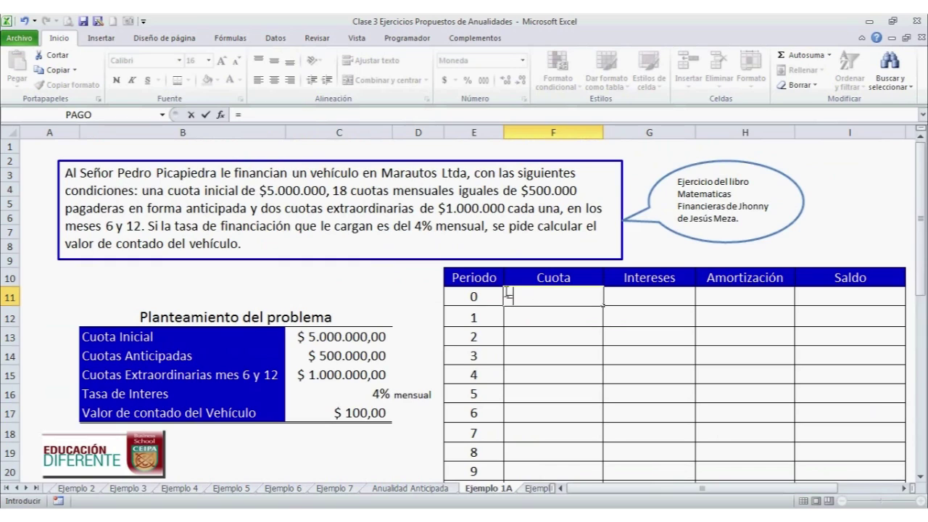
Set period 0's Cuota to =$C$14 and copy it down the whole Cuota column.
left_click(318, 360)
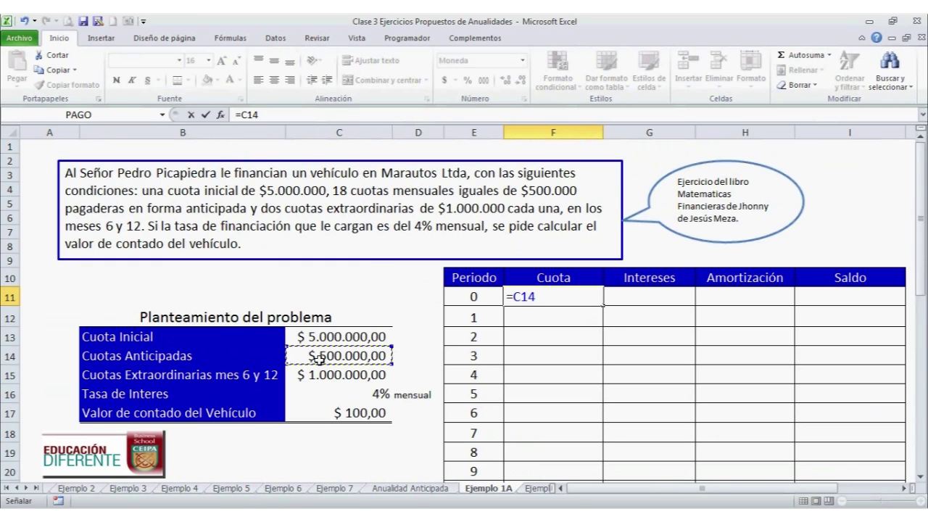
key("F4")
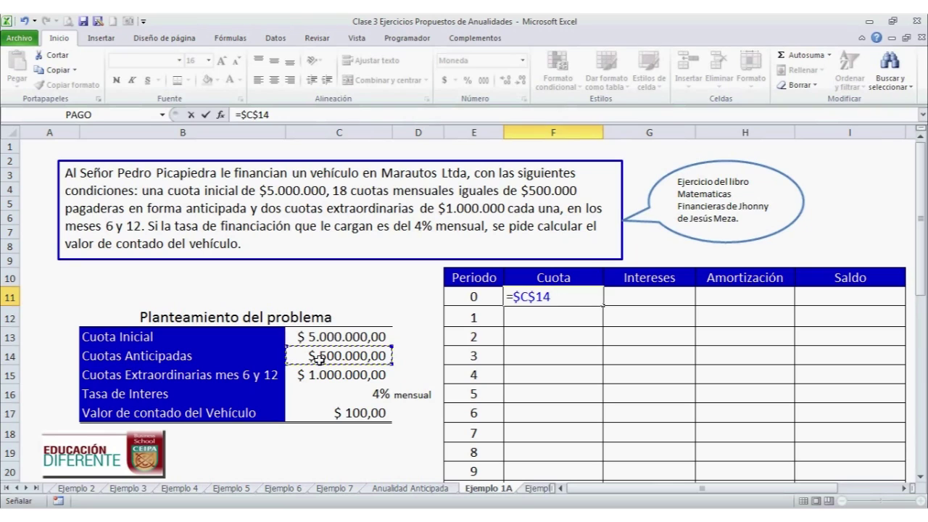
key("Return")
left_click(565, 299)
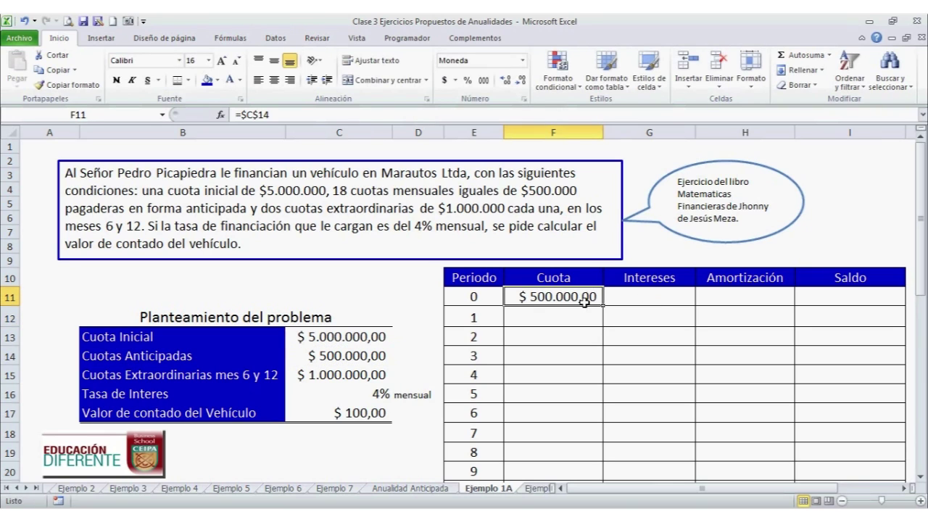
double_click(601, 303)
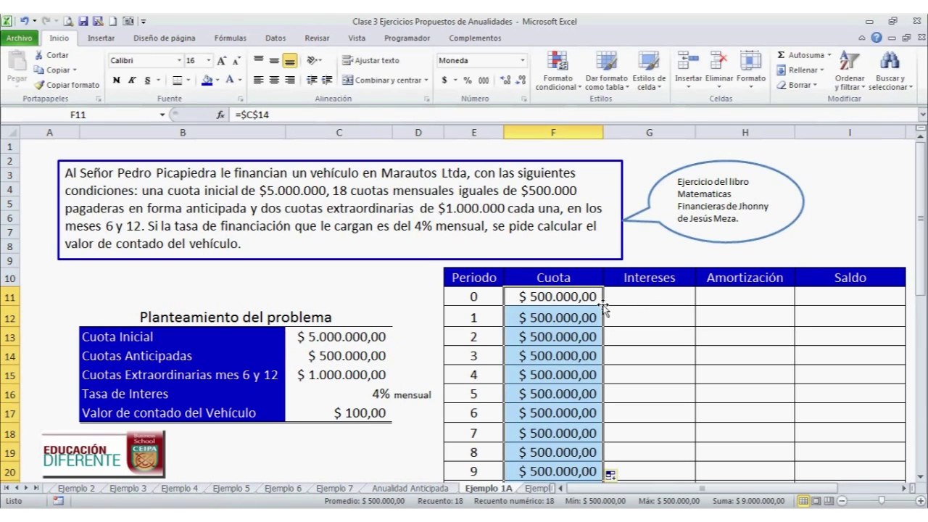
left_click(564, 298)
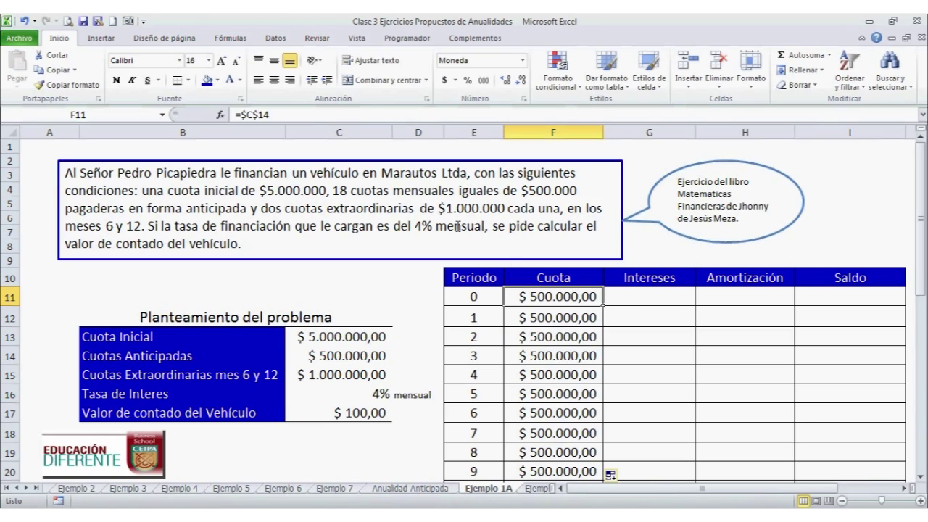
left_click(341, 116)
Add the down payment to period 0 ($ 5.500.000,00) and the extraordinary installment to period 6 ($ 1.500.000,00).
type("+")
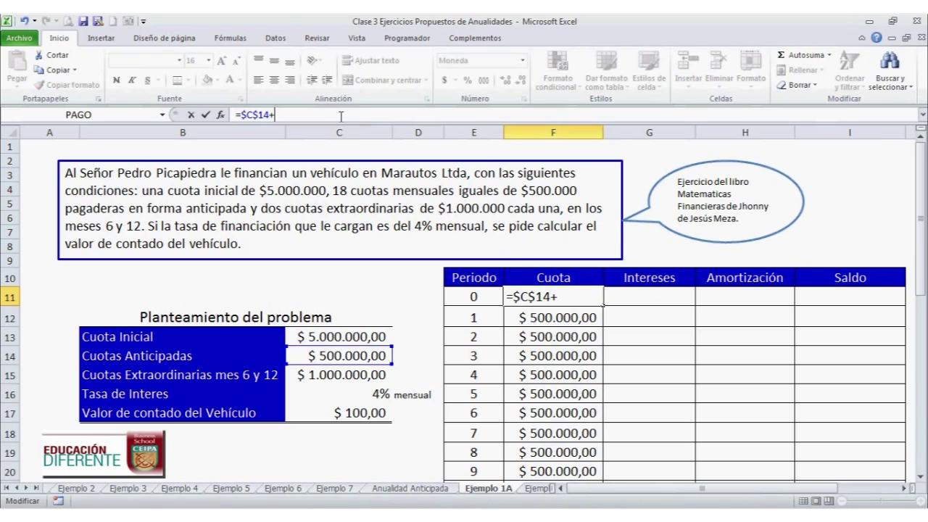
left_click(313, 331)
key("Return")
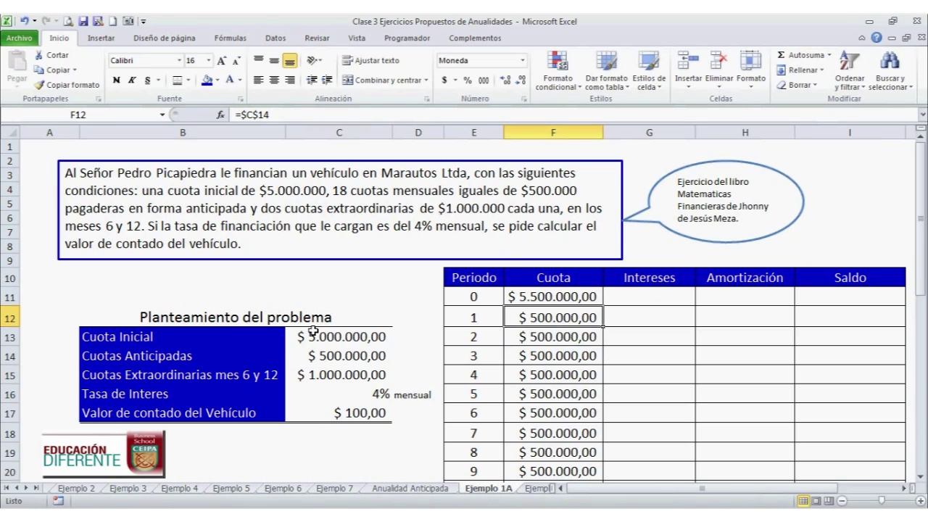
left_click(523, 412)
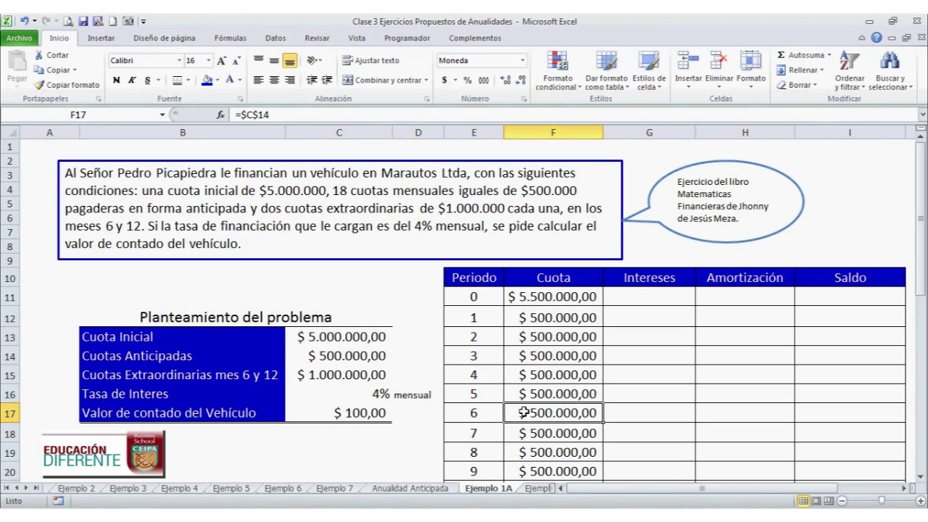
left_click(289, 116)
type("+")
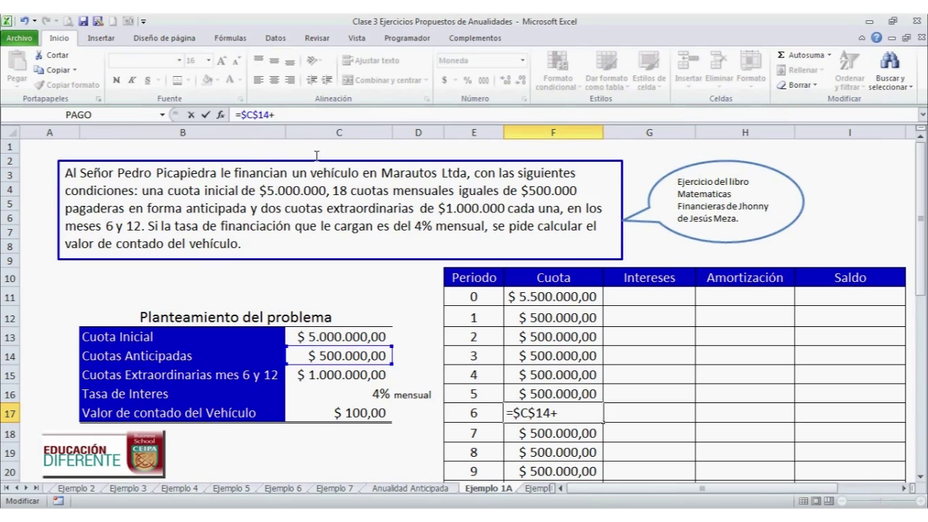
left_click(369, 375)
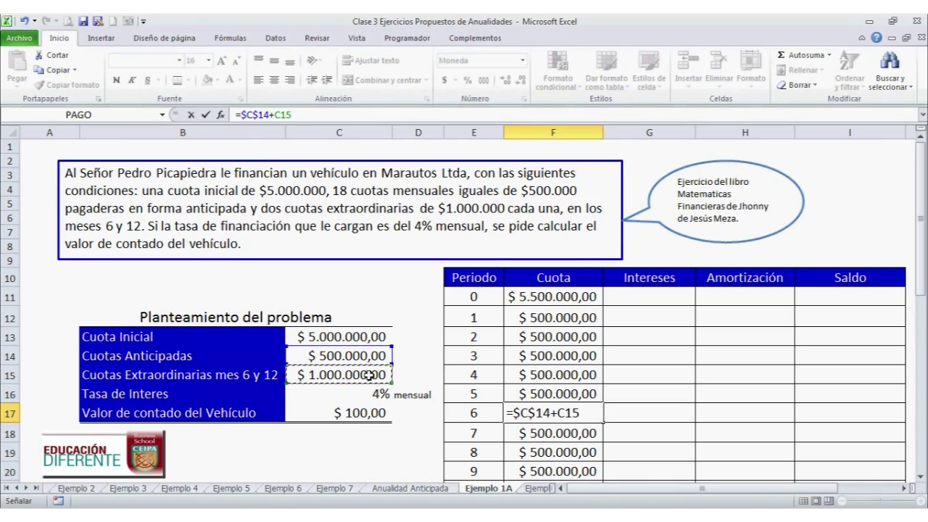
key("Return")
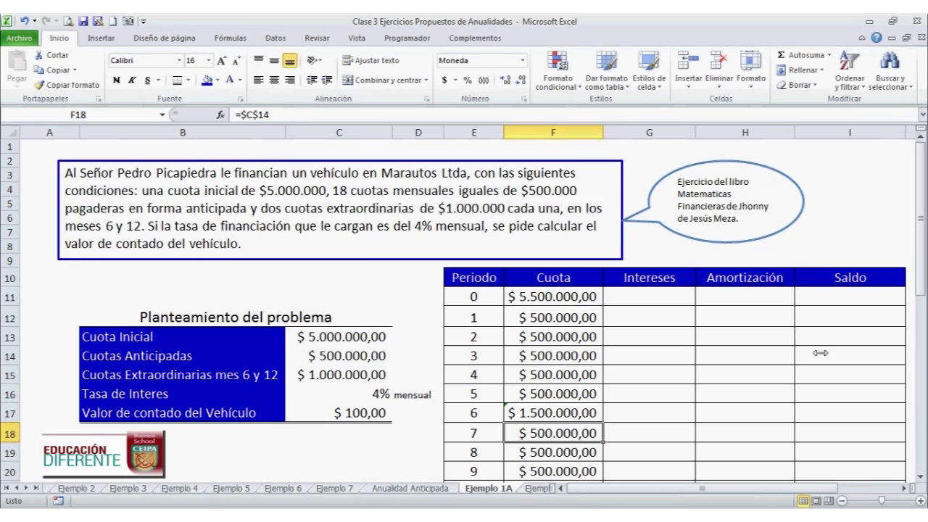
Add the extraordinary installment from C15 to period 12's payment, making it $ 1.500.000,00.
left_click_drag(922, 257, 922, 294)
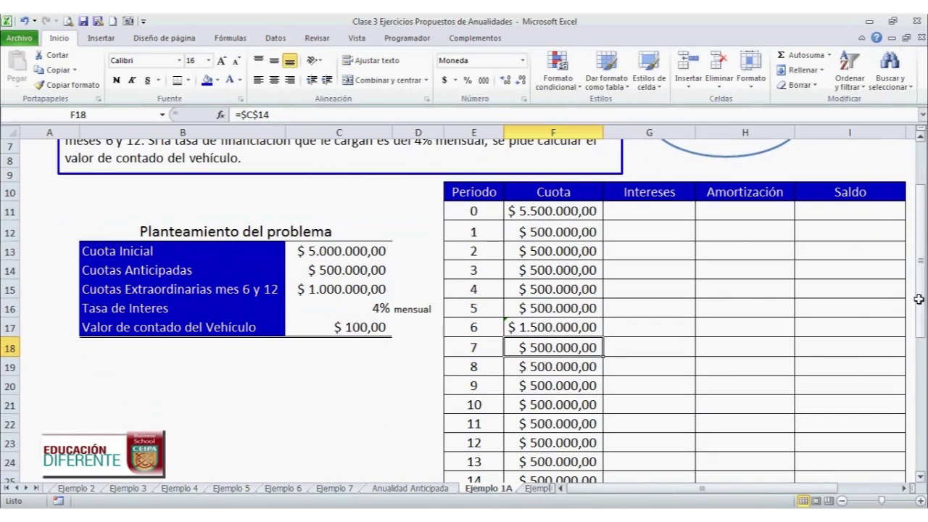
left_click(546, 444)
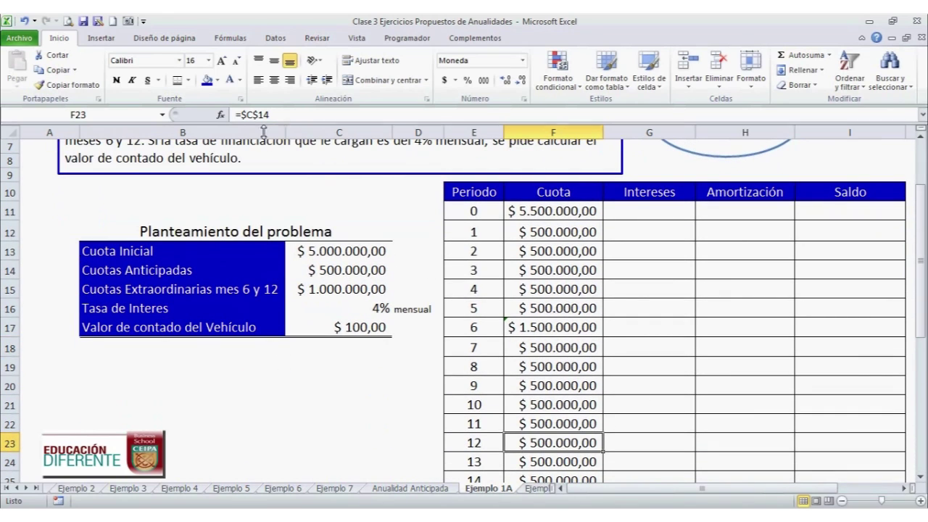
left_click(293, 114)
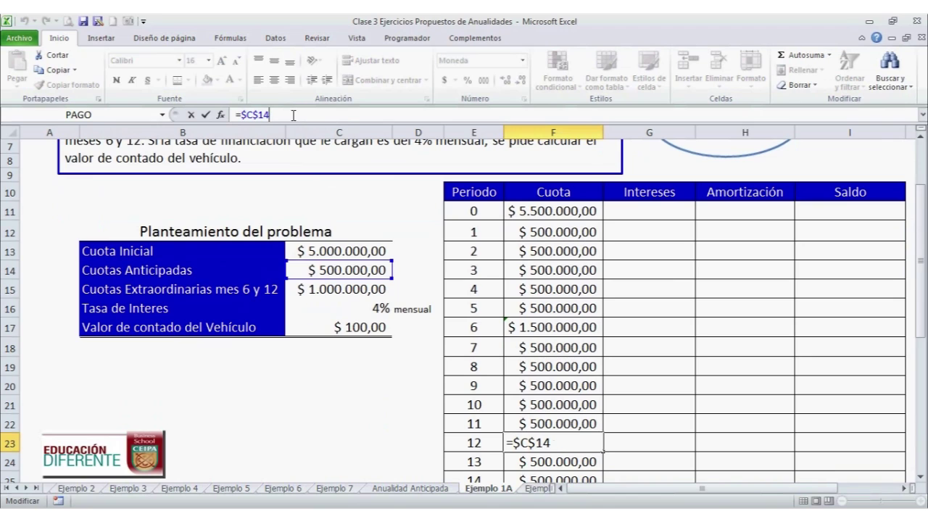
type("+")
left_click(305, 293)
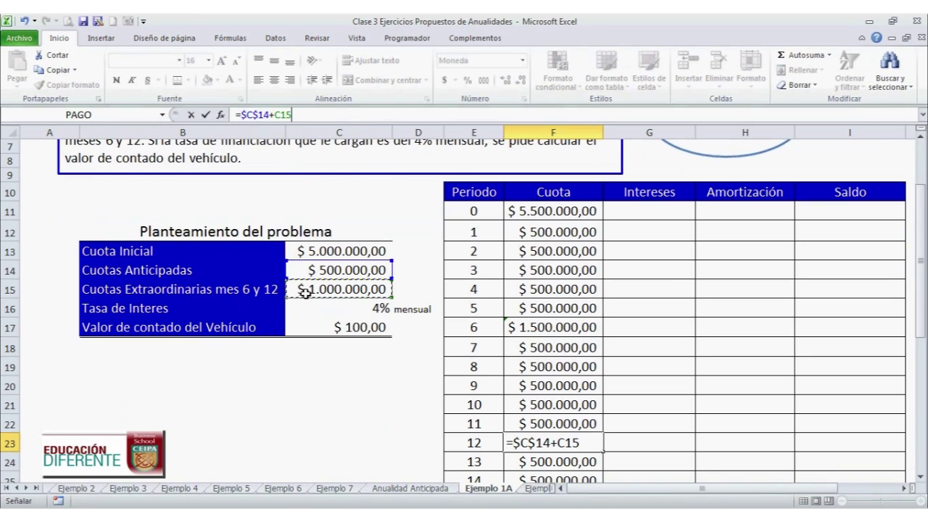
key("Return")
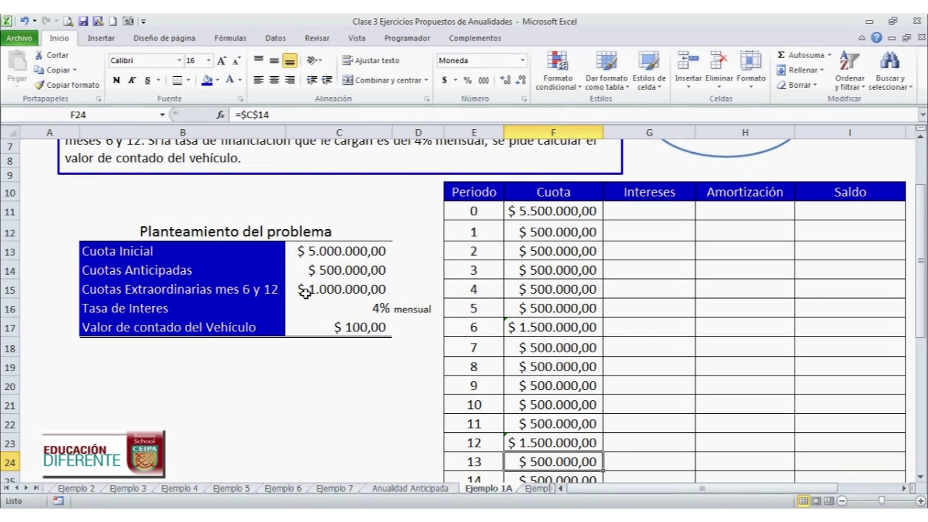
left_click_drag(924, 259, 924, 185)
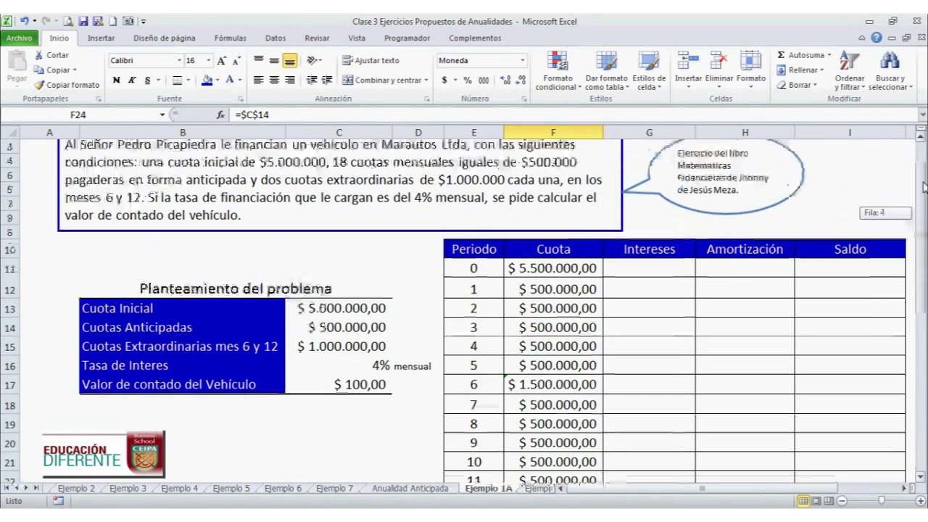
left_click(859, 269)
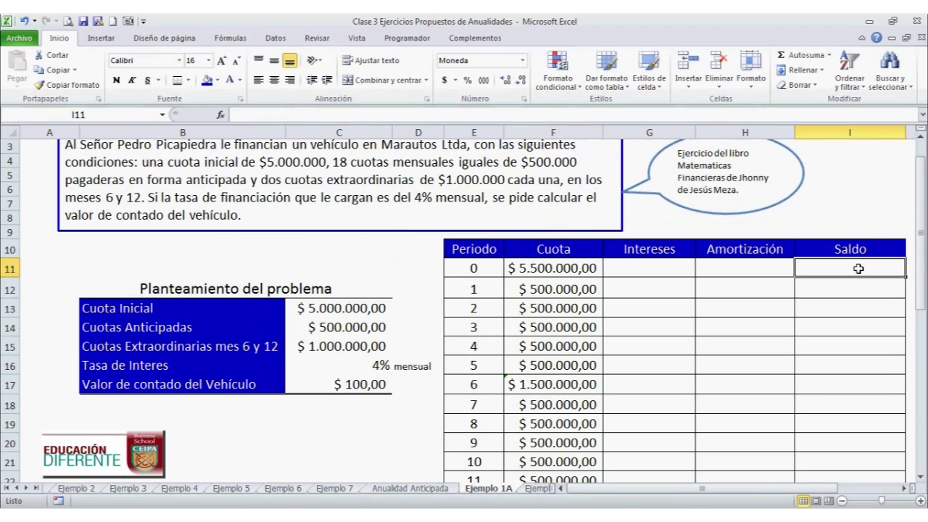
Enter =C17-F11 as the period 0 balance in I11, showing ($ 5.499.900,00).
type("=")
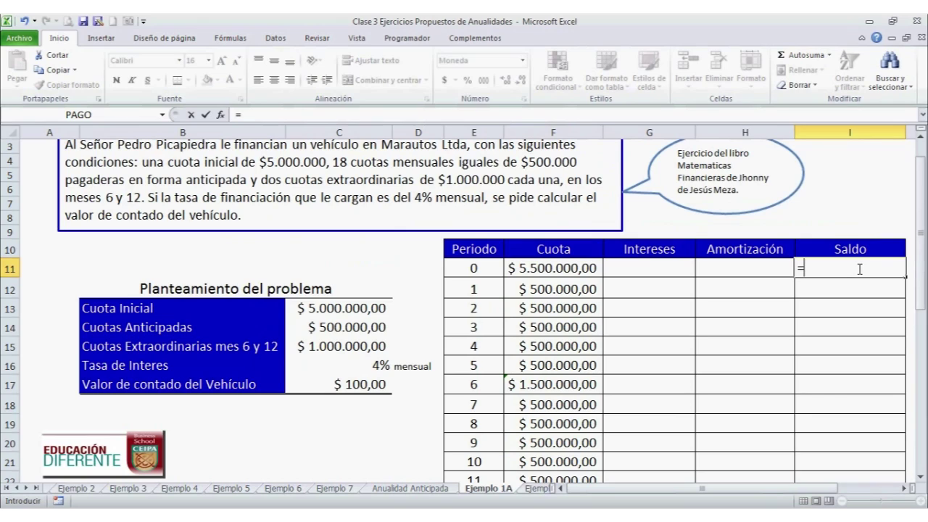
left_click(370, 386)
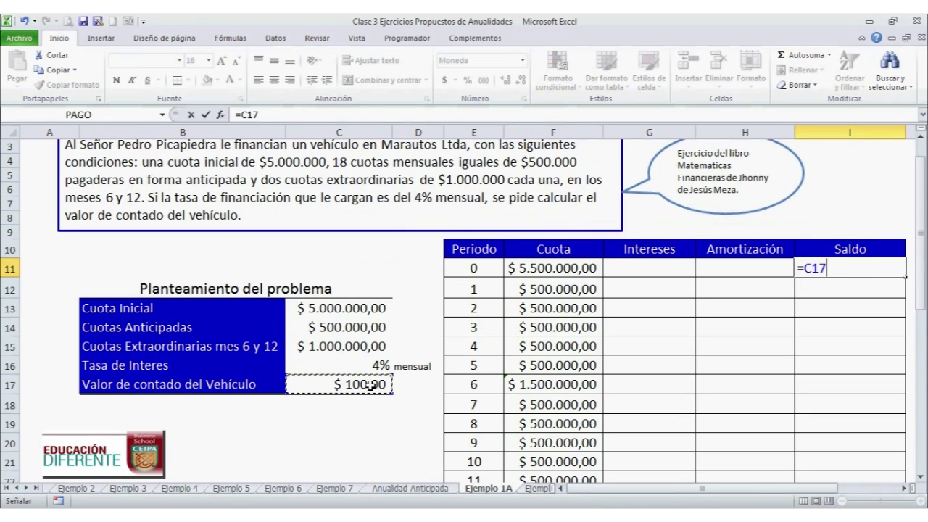
type("-")
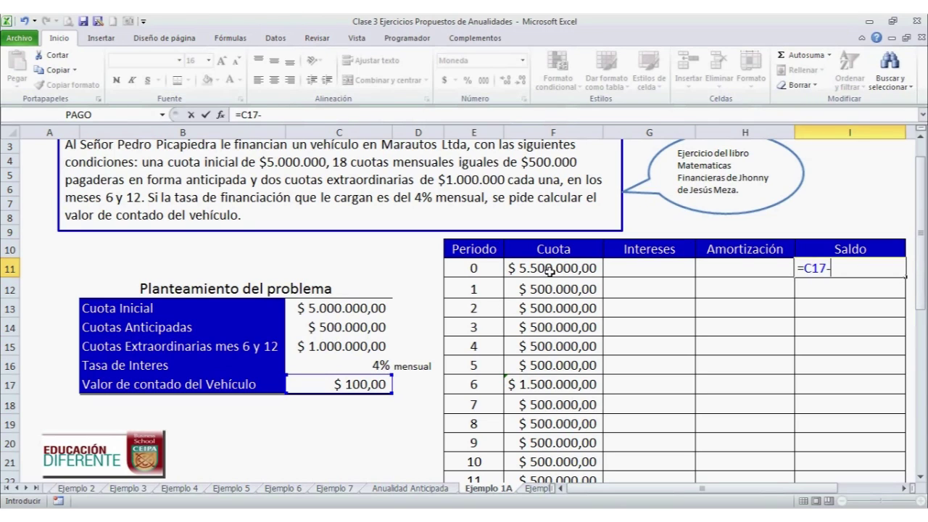
left_click(554, 267)
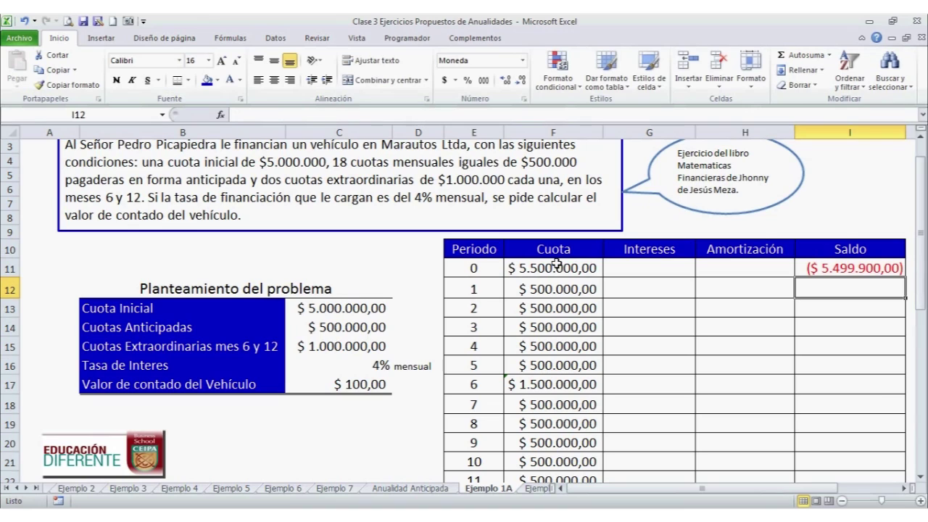
left_click(627, 288)
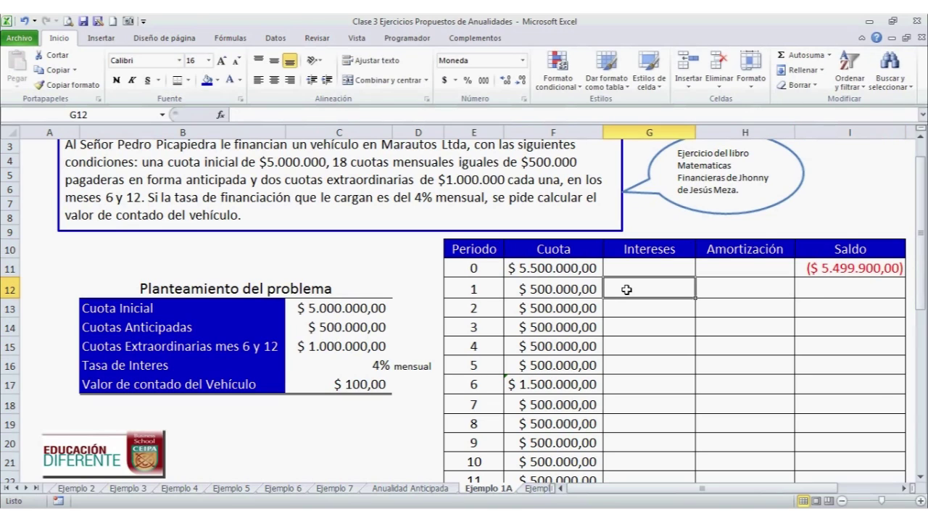
Enter the period 1 interest formula =I11*$C$16 in G12.
type("=")
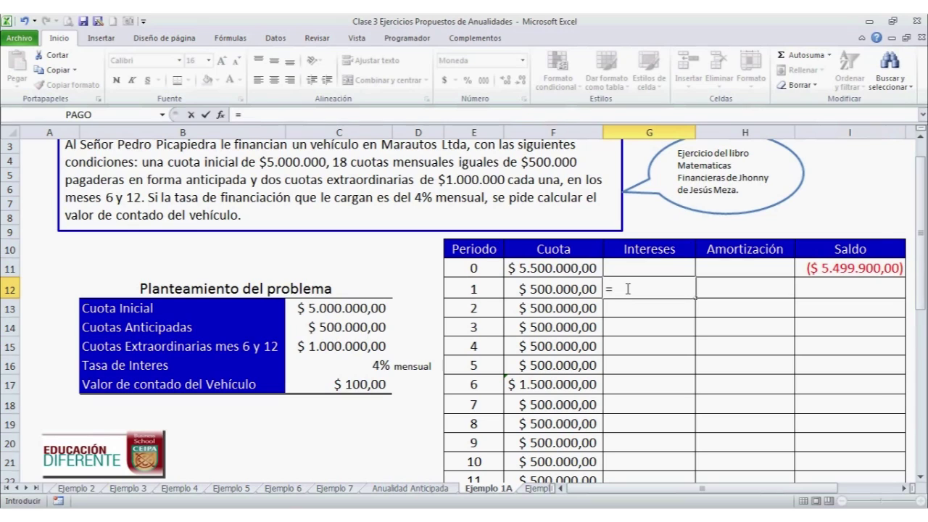
left_click(834, 267)
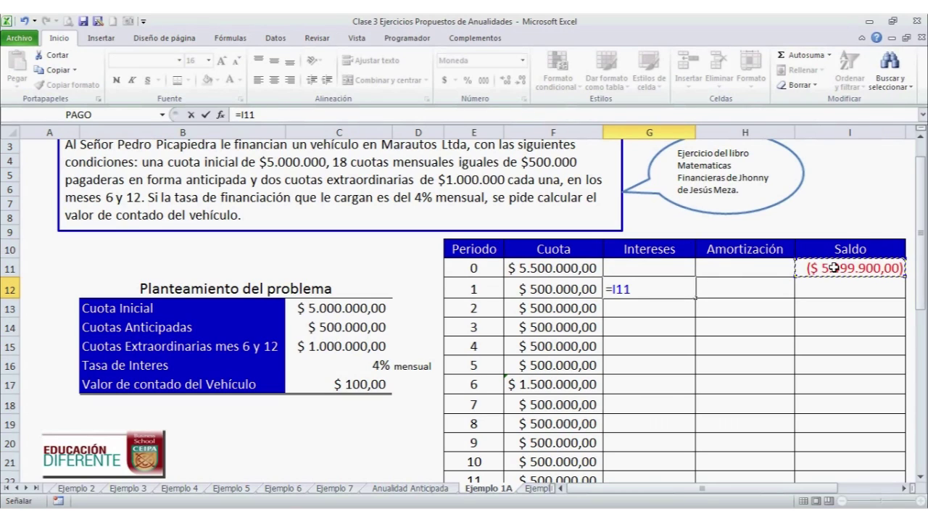
type("*")
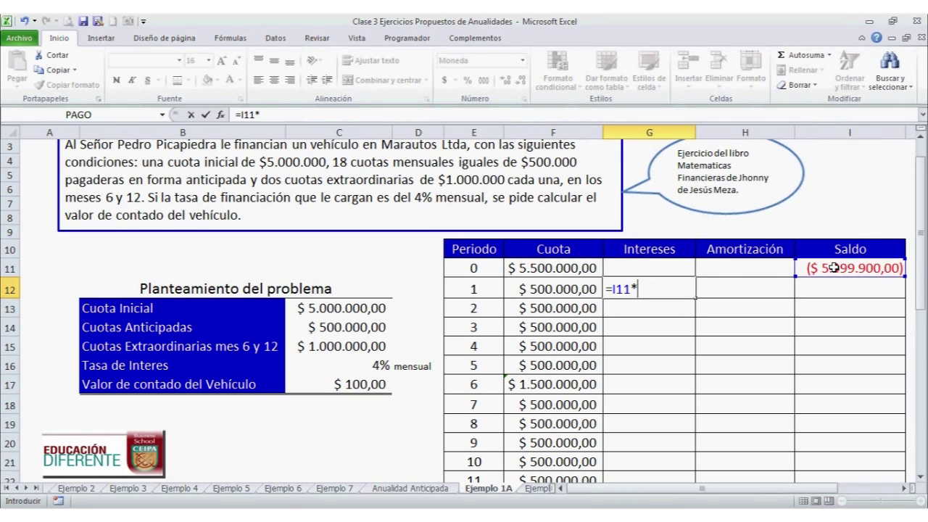
left_click(373, 363)
key("F4")
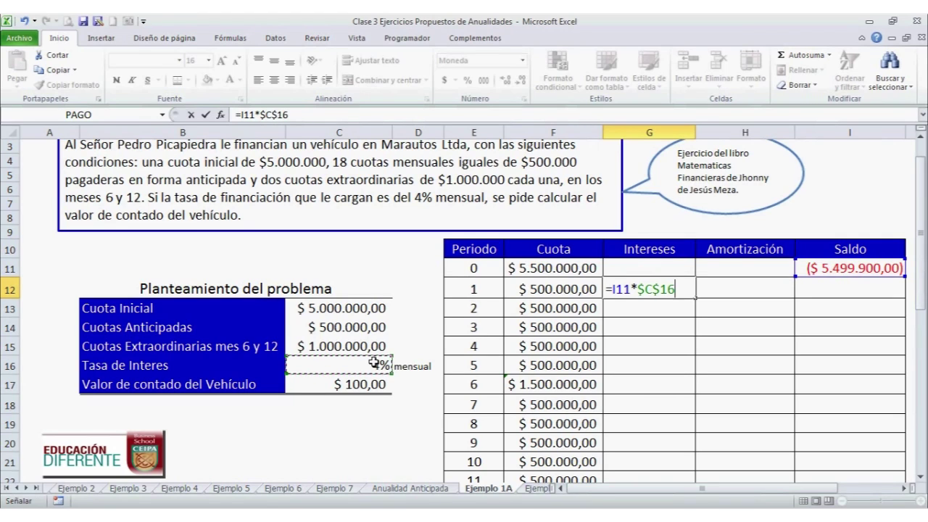
key("Return")
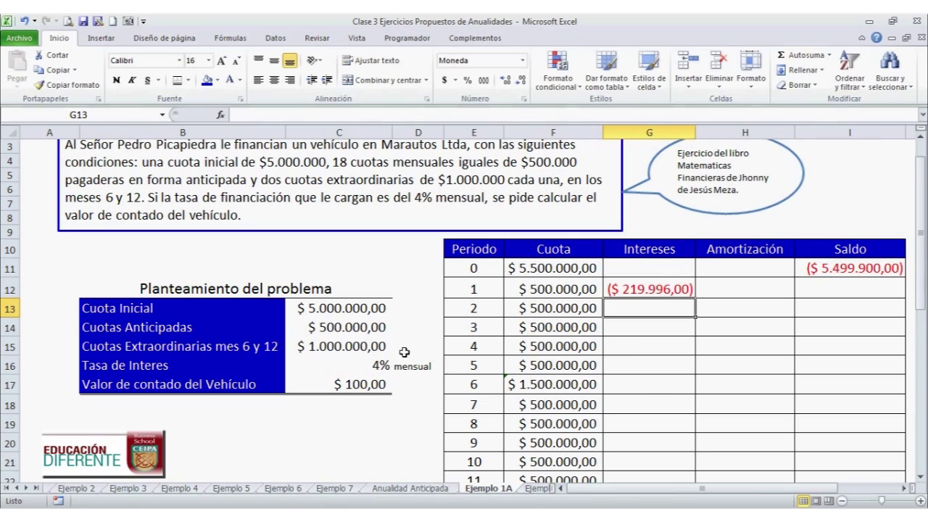
scroll(920, 295, "up", 1)
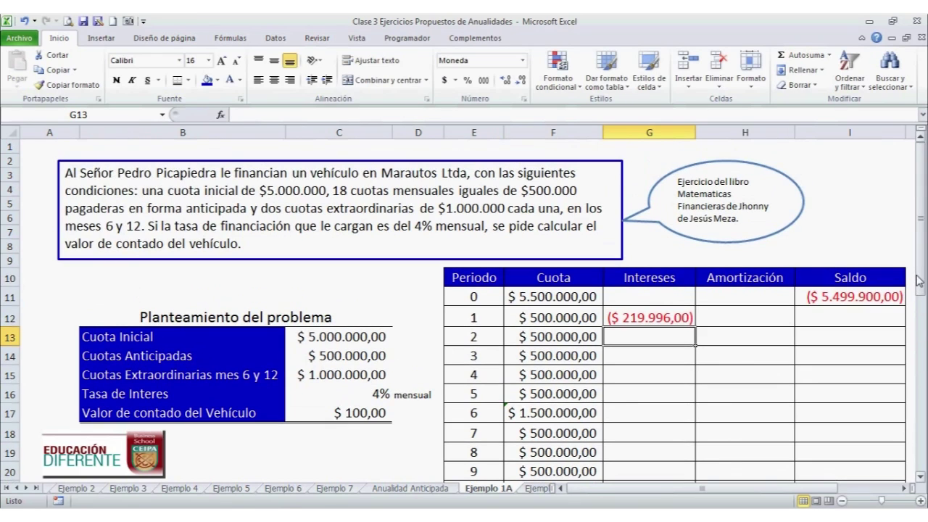
Enter the period 1 amortization formula =F12-G12 in H12.
left_click(766, 311)
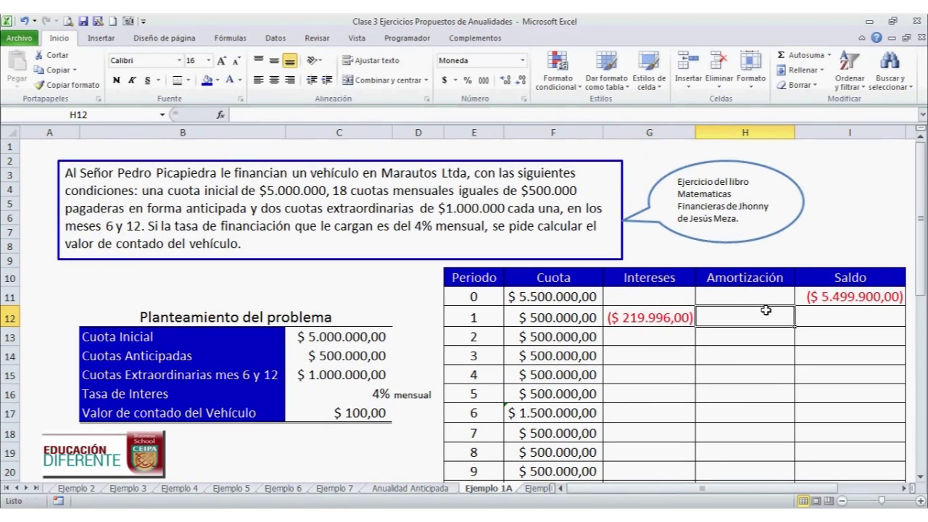
type("=")
left_click(590, 318)
type("-")
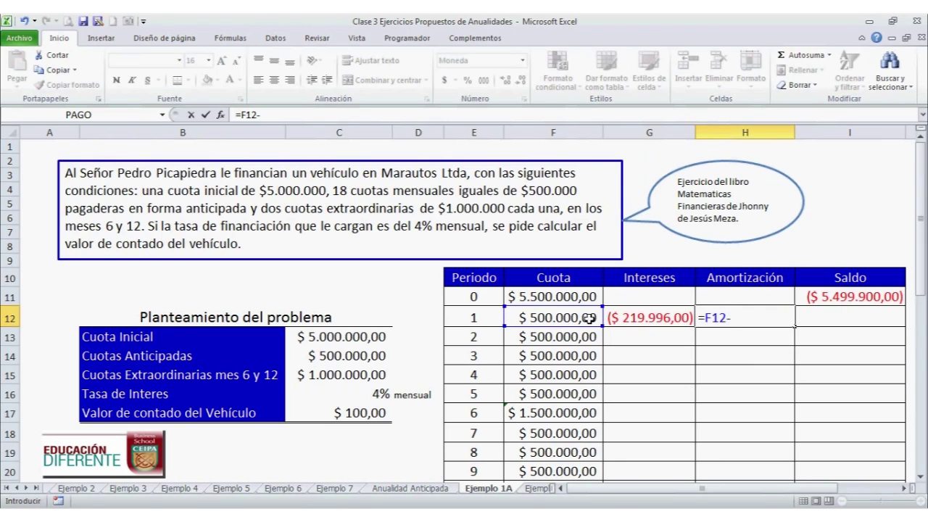
left_click(612, 317)
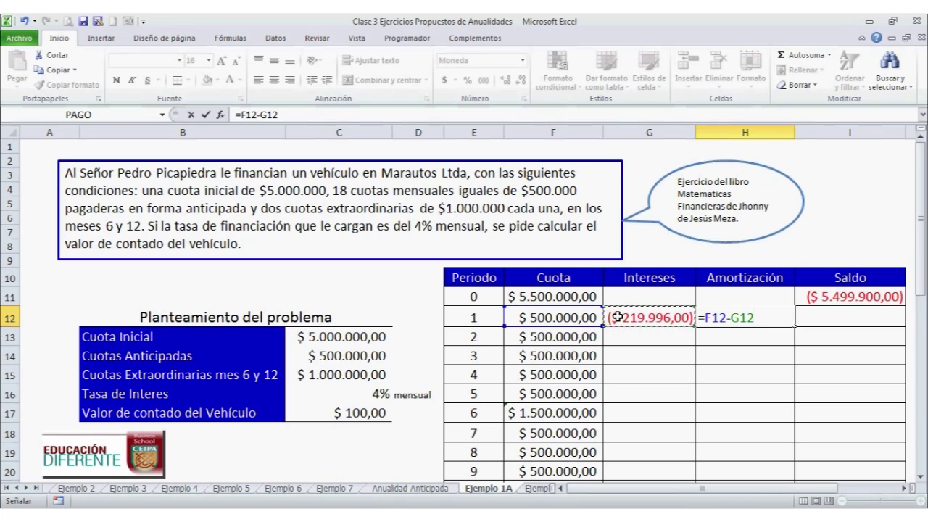
key("Return")
Enter the period 1 balance formula =I11-H12 in I12.
left_click(837, 319)
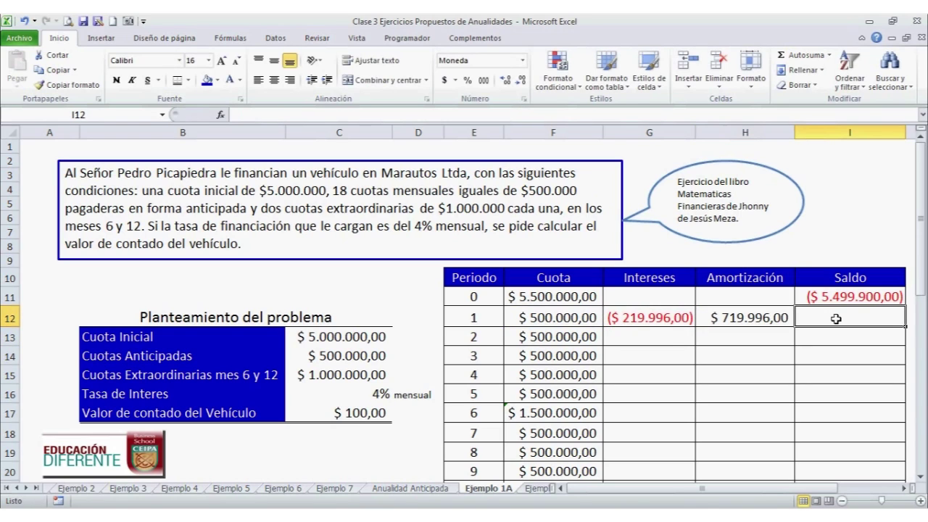
type("=")
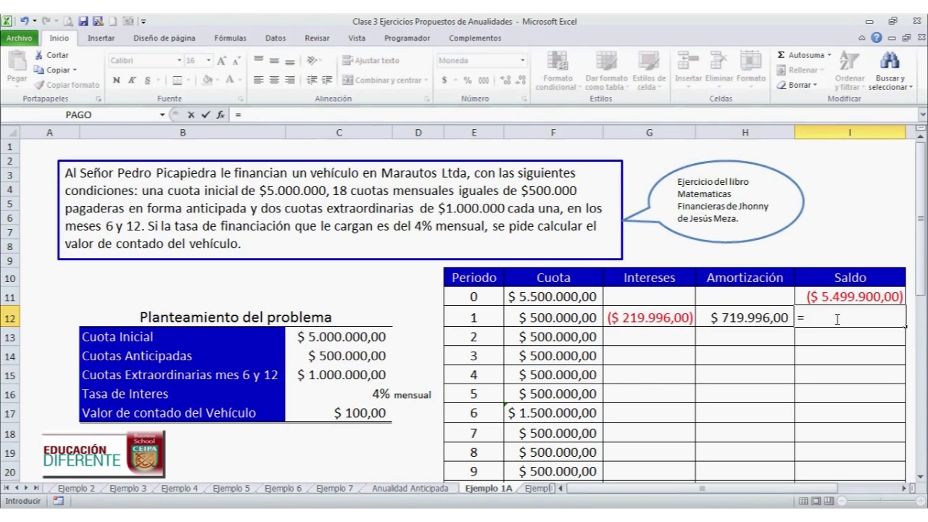
left_click(837, 294)
type("-")
left_click(767, 317)
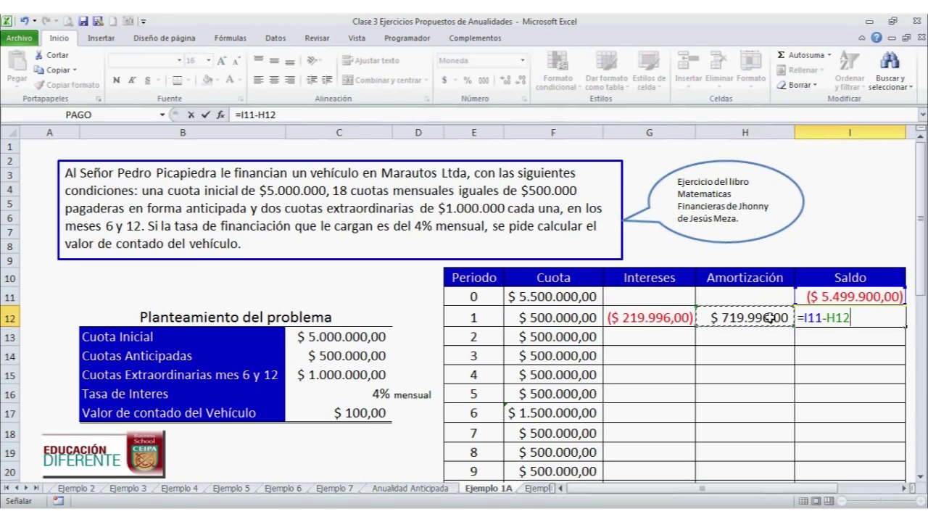
key("Return")
left_click(636, 318)
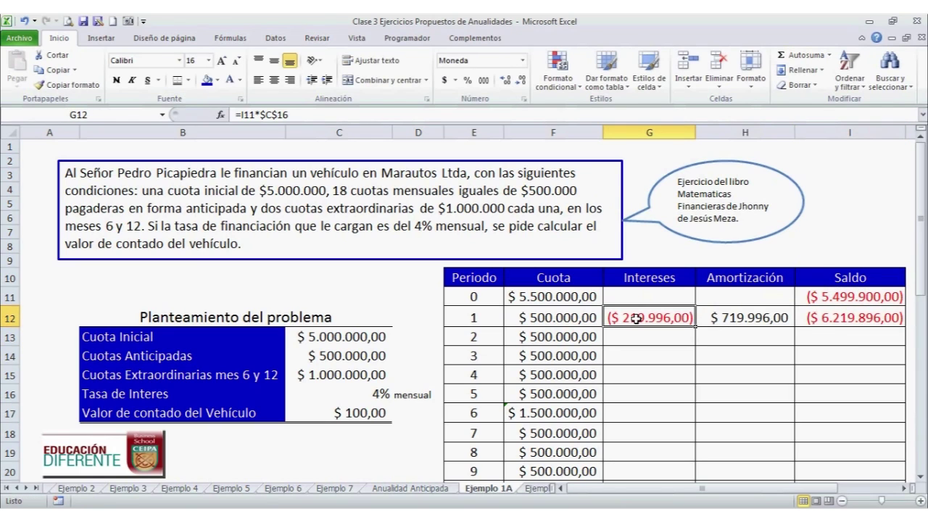
Fill the G12:I12 formulas down to row 28, ending at balance ($ 25.318.121,09).
key("shift+Right")
key("shift+Right")
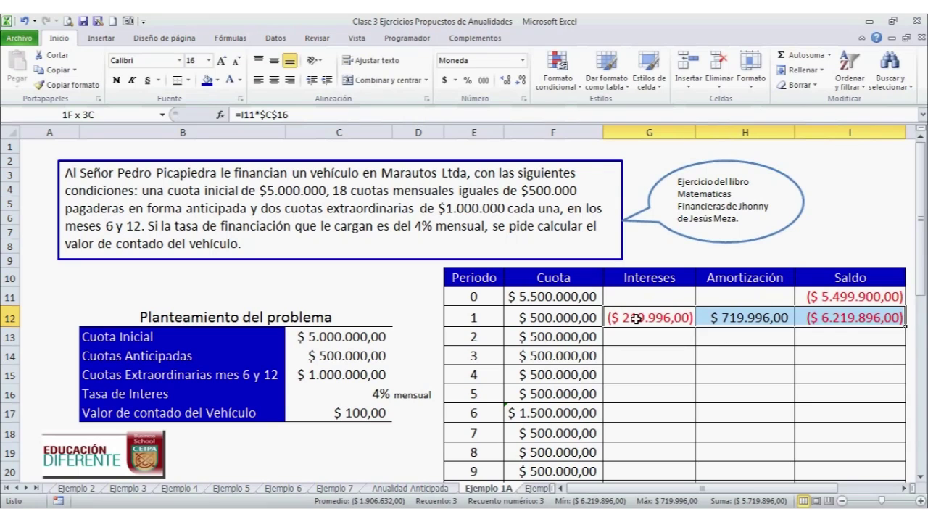
key("shift+Down")
key("shift+Down")
key("shift+Down")
key("shift+Down")
key("shift+Down")
key("shift+Down")
key("shift+Down")
key("shift+Down")
key("shift+Down")
key("shift+Down")
key("shift+Down")
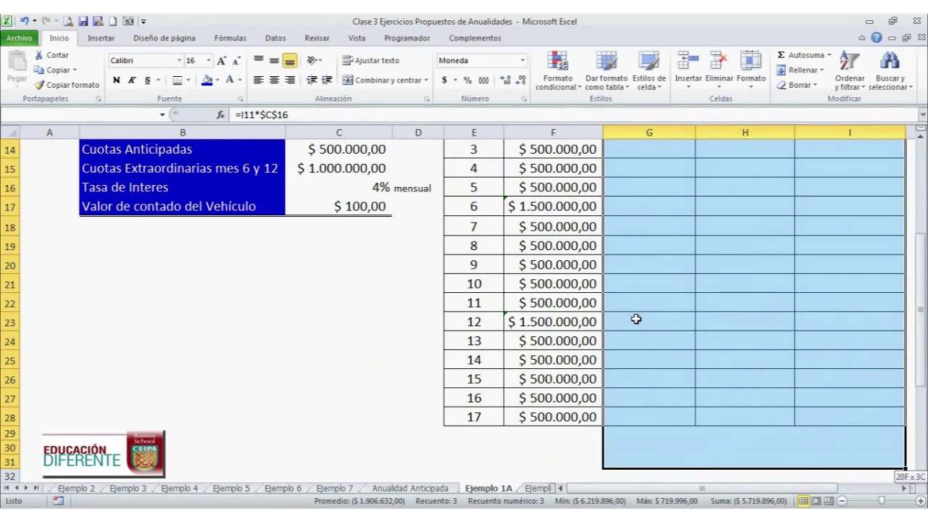
key("shift+Up")
key("shift+Up")
key("shift+Up")
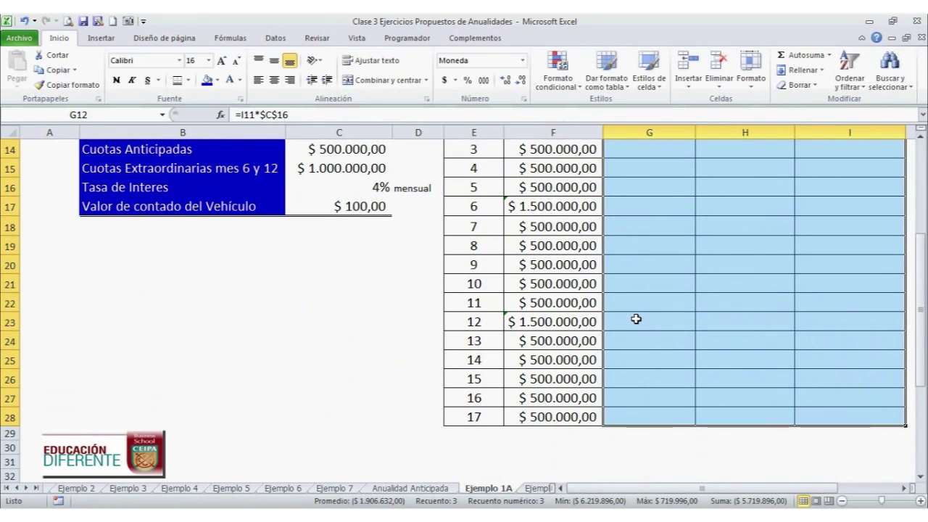
key("ctrl+j")
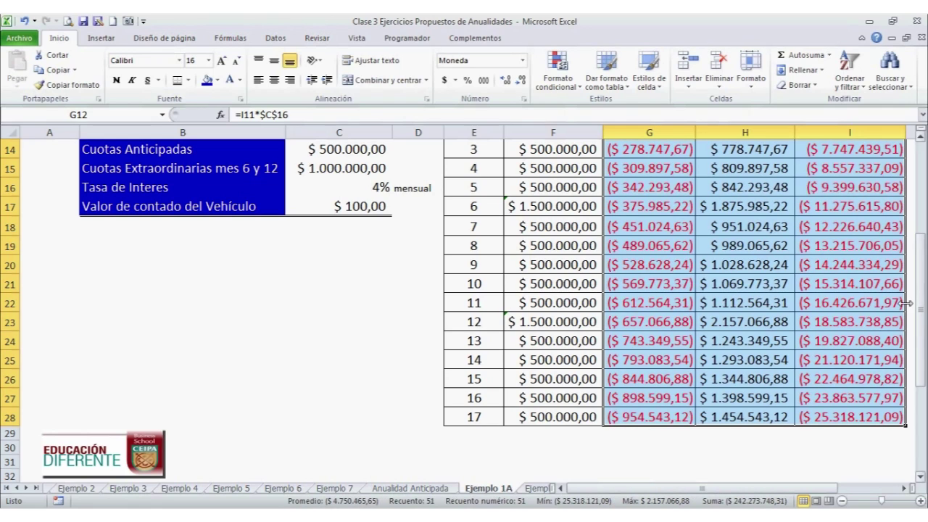
left_click_drag(923, 308, 923, 247)
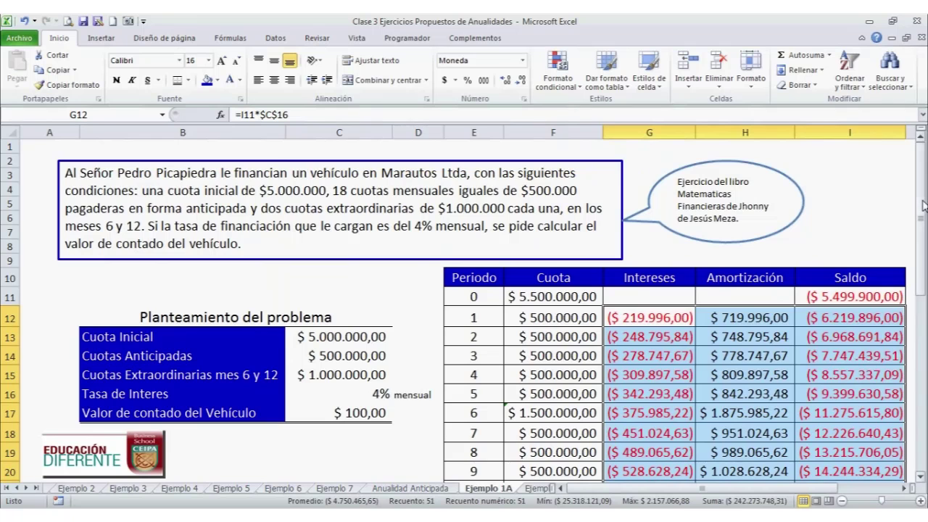
left_click_drag(922, 206, 922, 200)
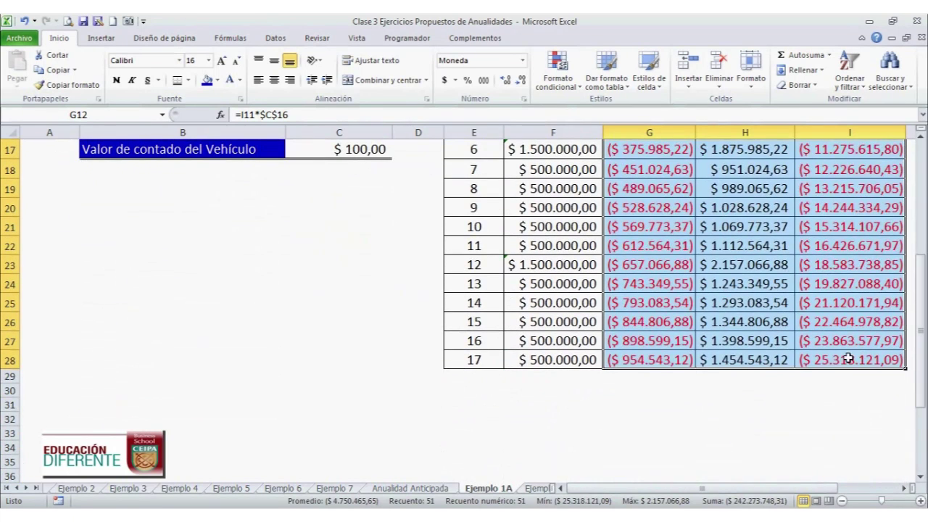
left_click(847, 359)
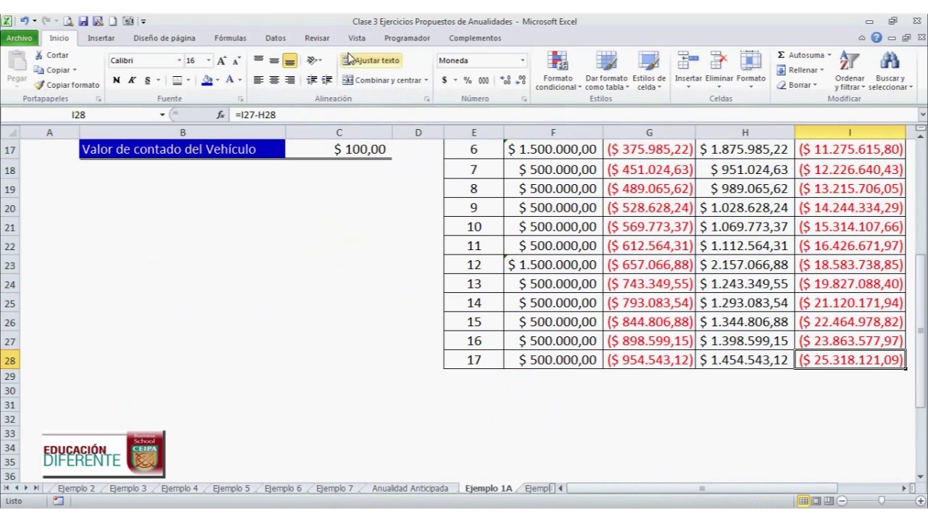
Goal Seek I28 to 0 by changing C17, giving a vehicle cash value of $12.997.746,00.
left_click(264, 42)
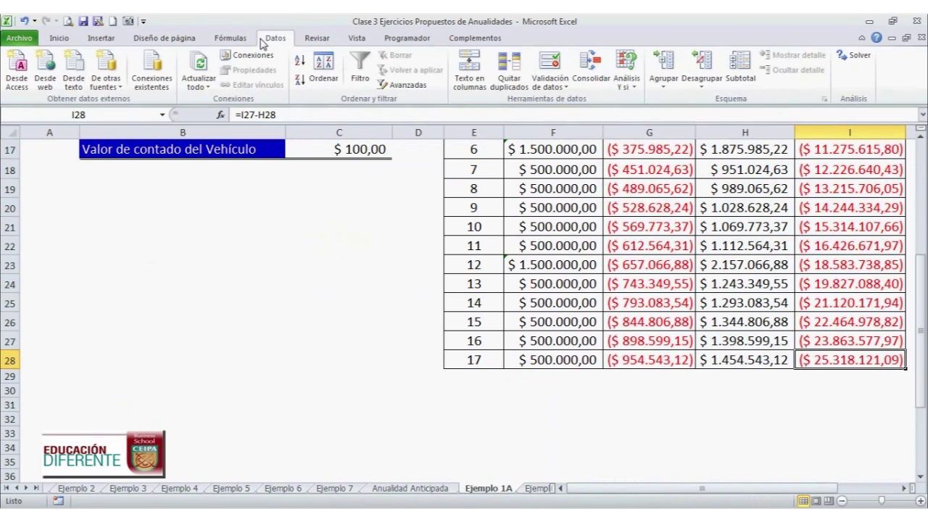
left_click(628, 87)
left_click(636, 117)
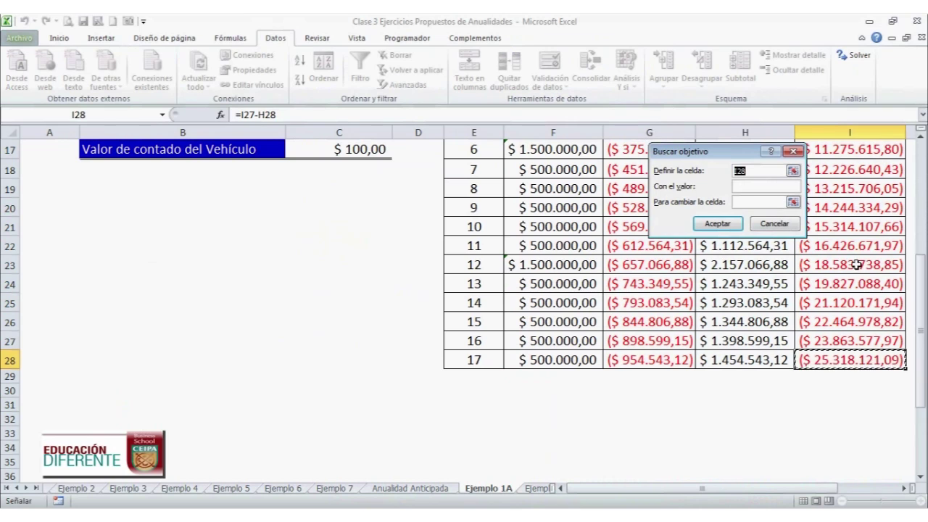
left_click_drag(925, 316, 922, 281)
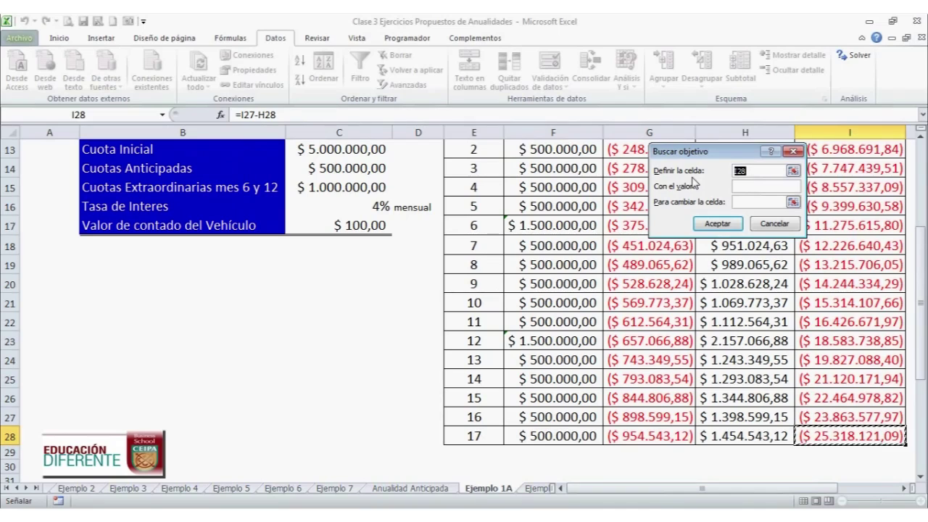
left_click(745, 186)
type("0")
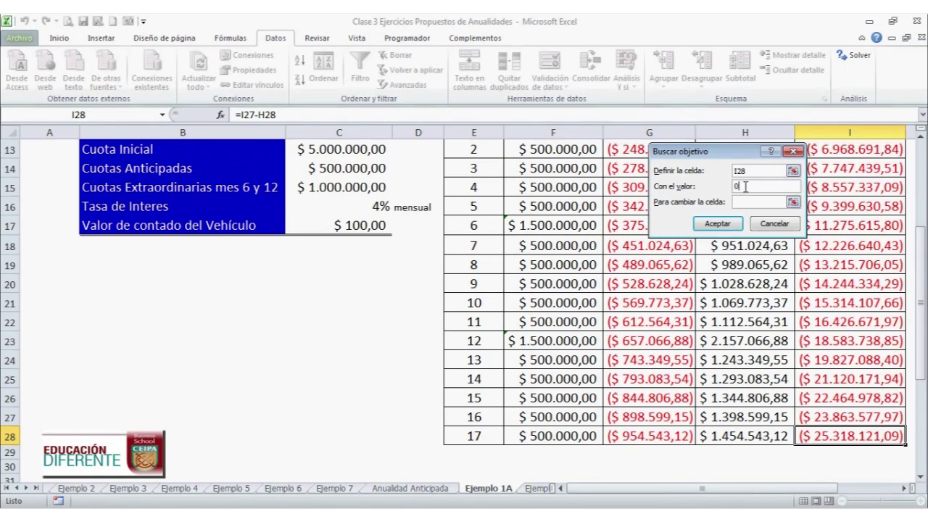
left_click(746, 202)
left_click(380, 233)
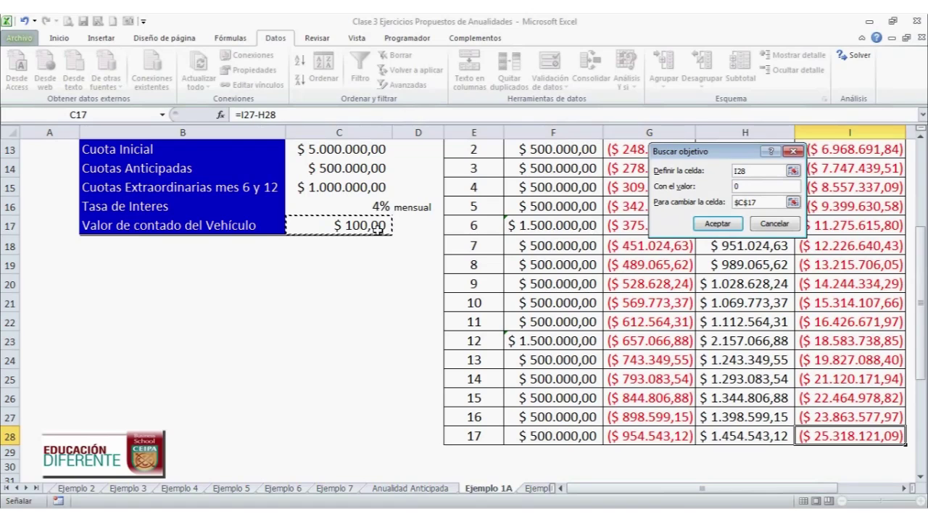
left_click(717, 224)
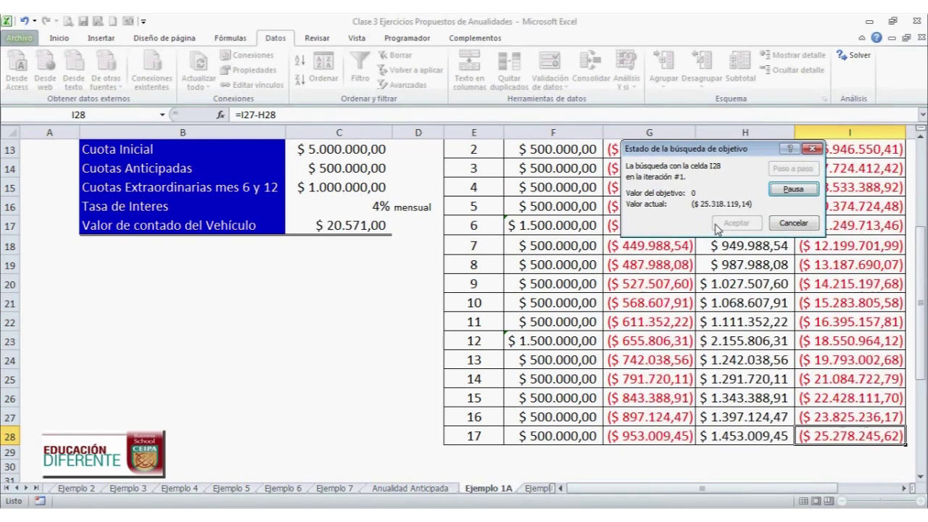
left_click(718, 228)
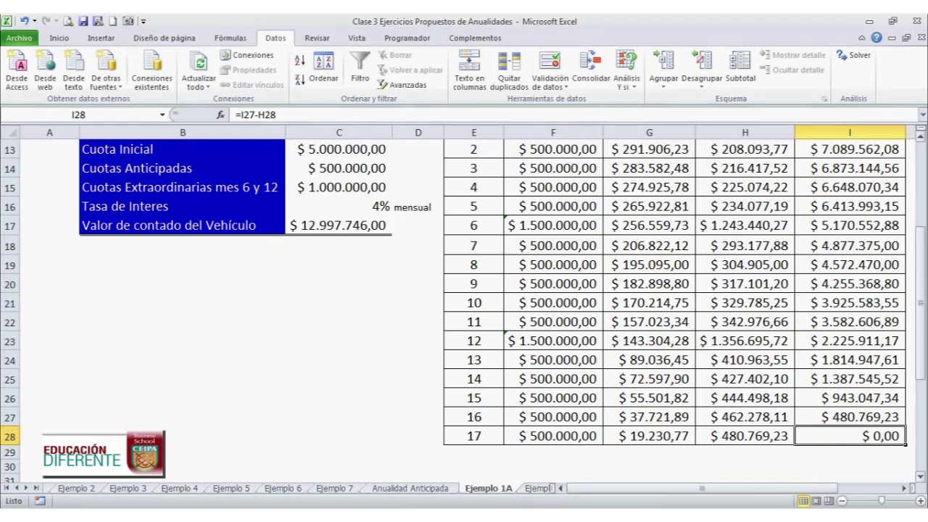
left_click_drag(922, 339, 923, 214)
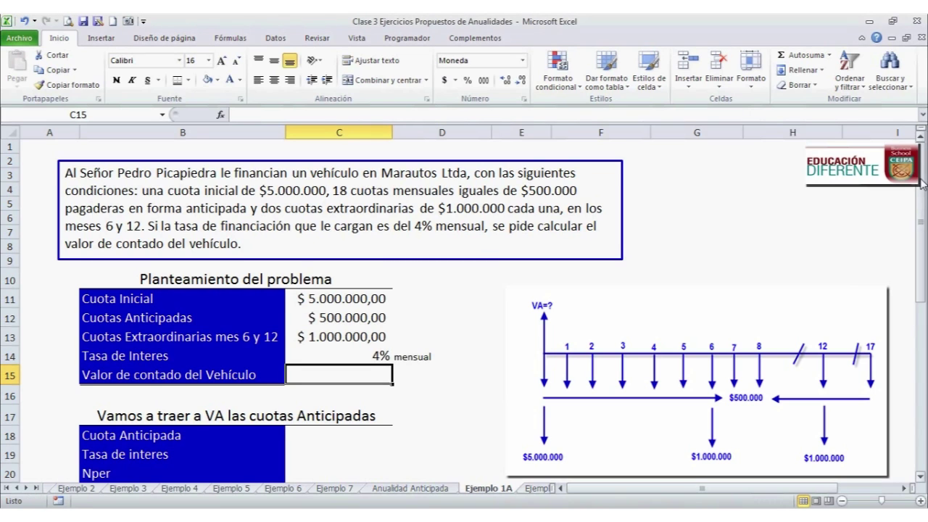
Link the installment (=C12) and rate (=C14), and enter Nper as 18 meses.
left_click_drag(923, 190, 924, 215)
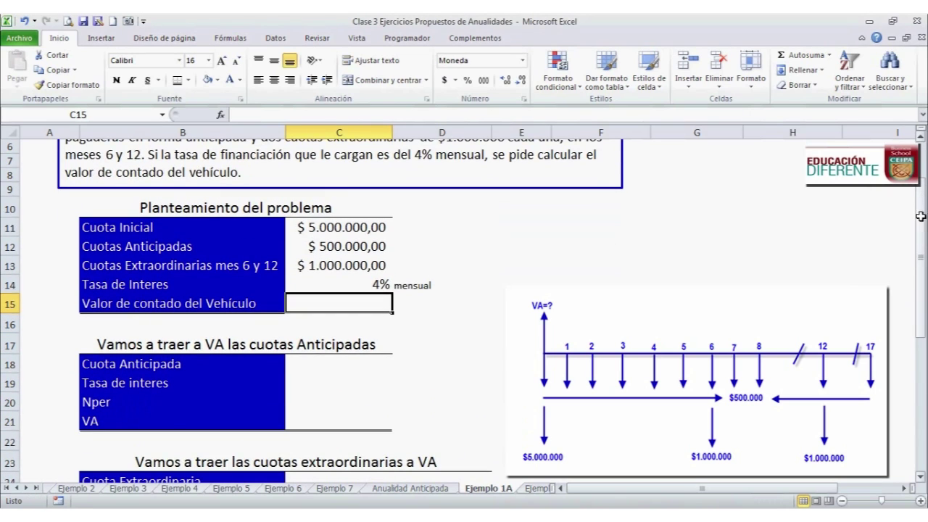
left_click(317, 360)
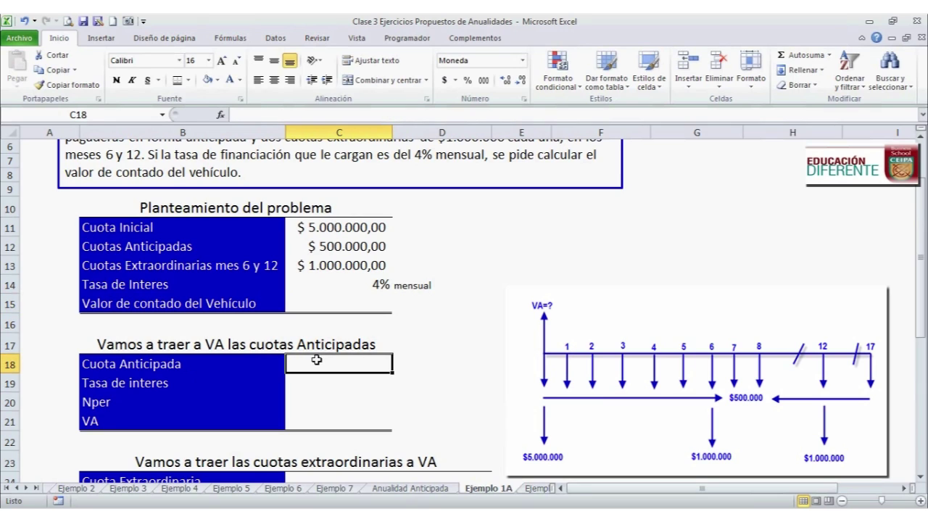
type("=")
left_click(321, 246)
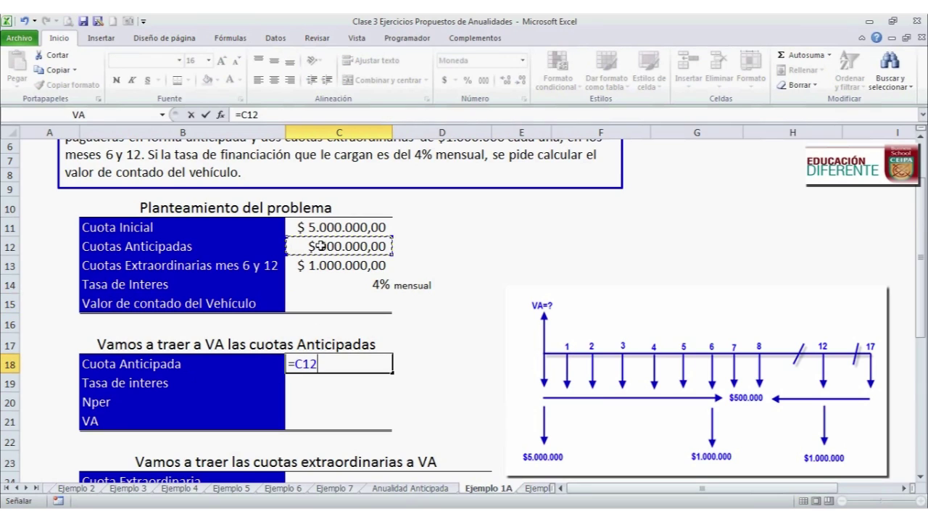
key("Return")
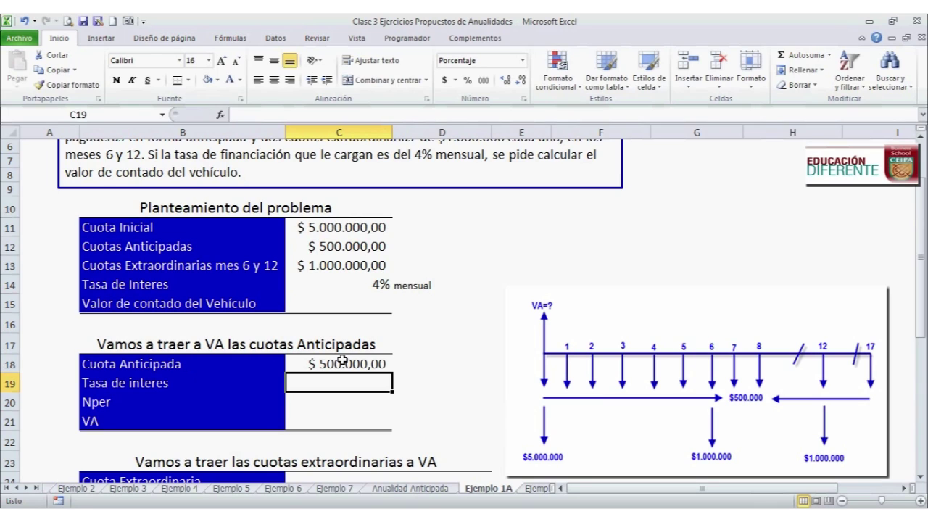
type("=")
left_click(368, 284)
key("Return")
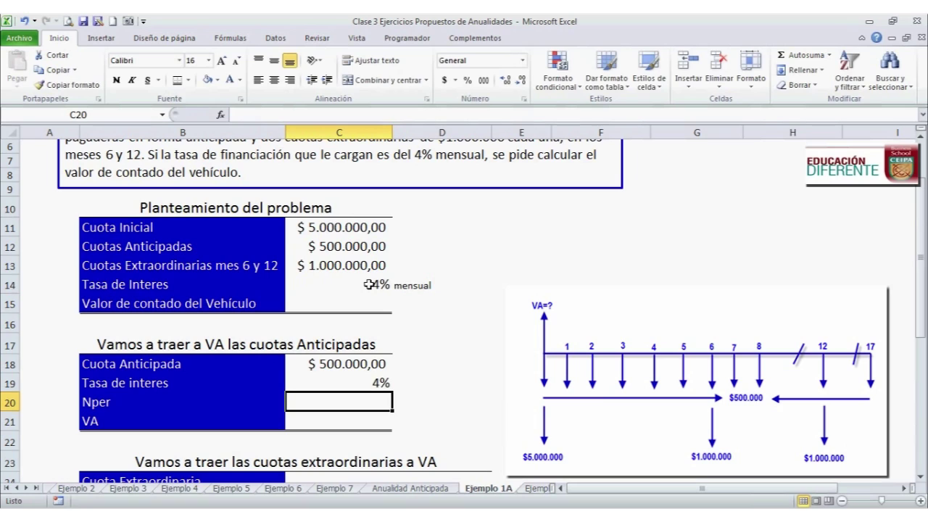
type("18")
key("Tab")
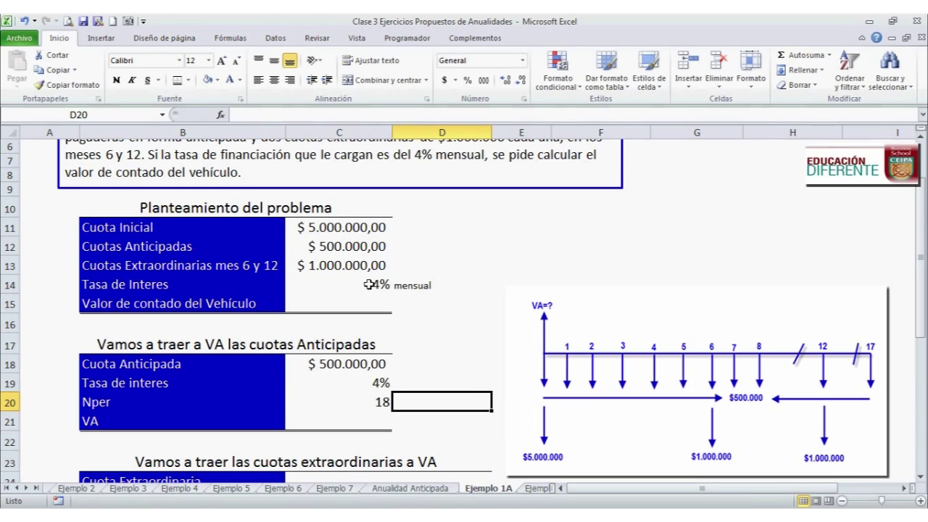
type("meses")
key("Return")
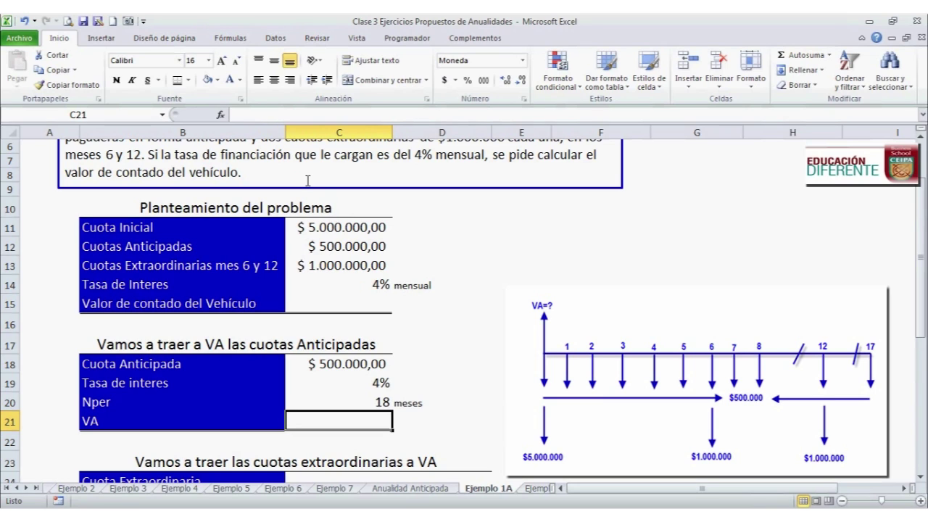
Insert =VA(C19;C20;-C18;;1) in C21, giving $ 6.582.834,43.
left_click(230, 38)
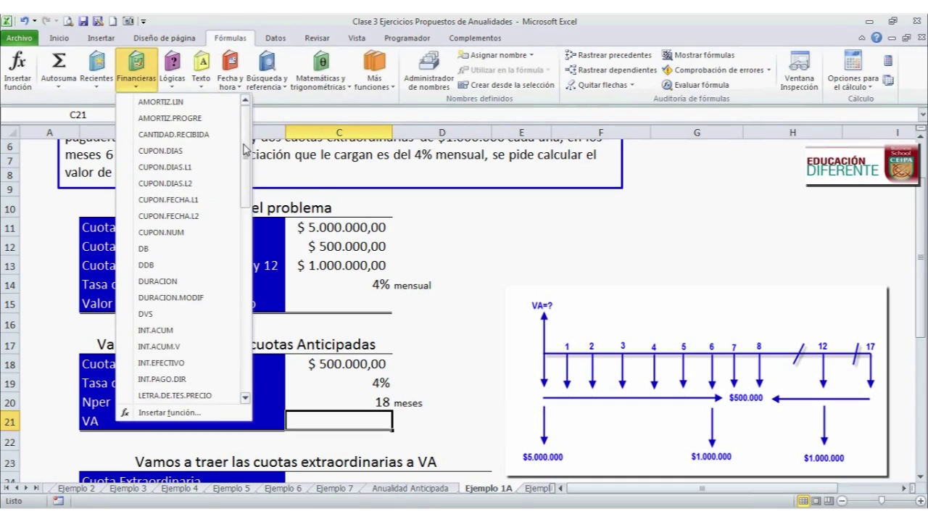
left_click_drag(246, 152, 246, 338)
left_click(153, 332)
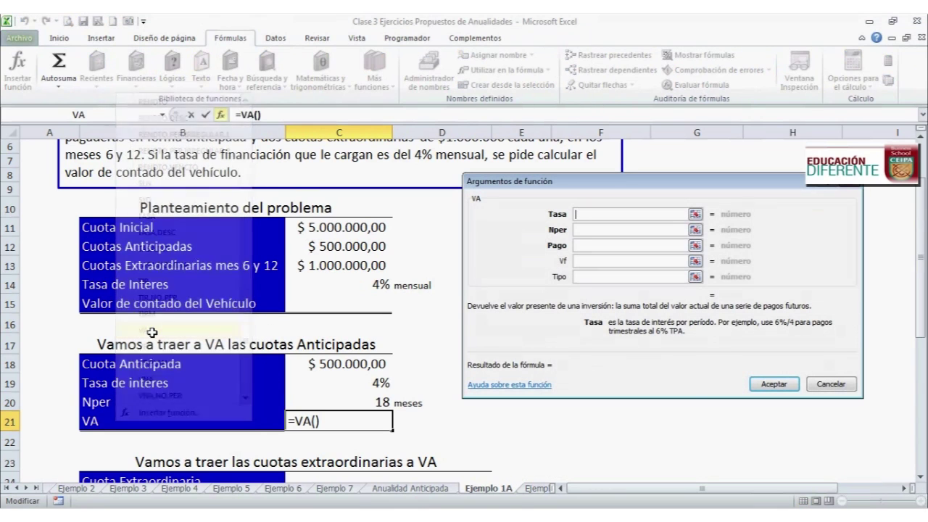
left_click_drag(599, 191, 584, 172)
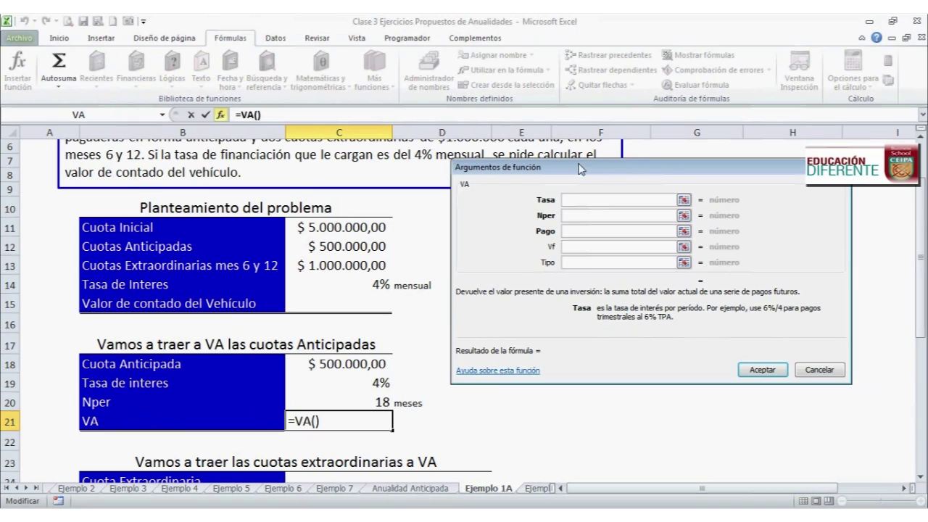
left_click(374, 382)
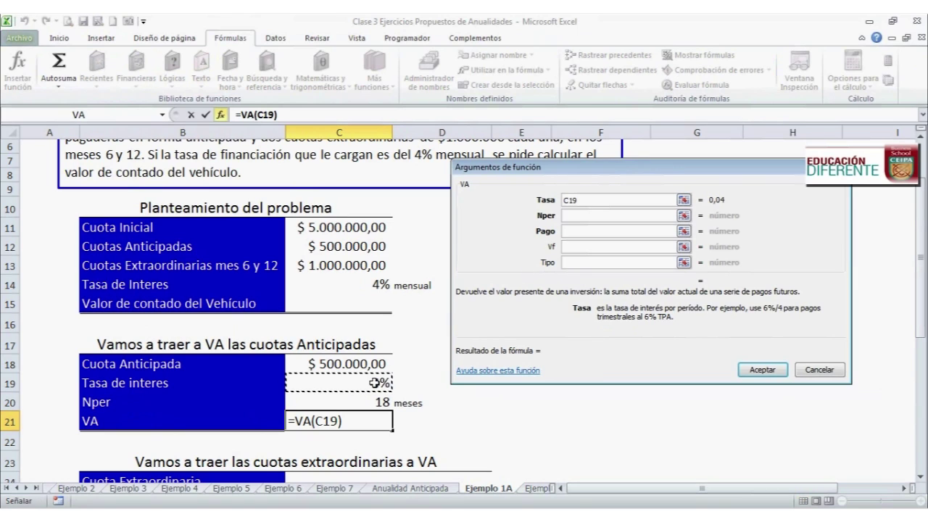
left_click(586, 215)
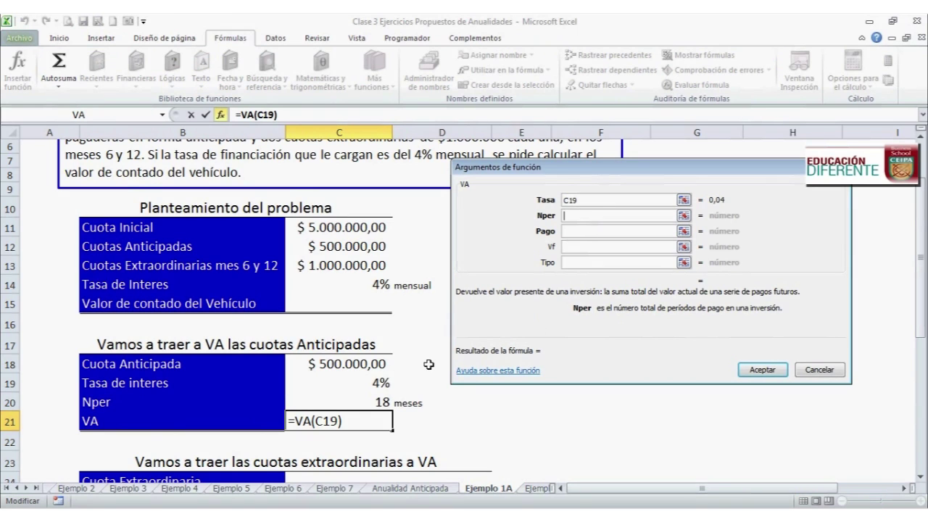
left_click(382, 400)
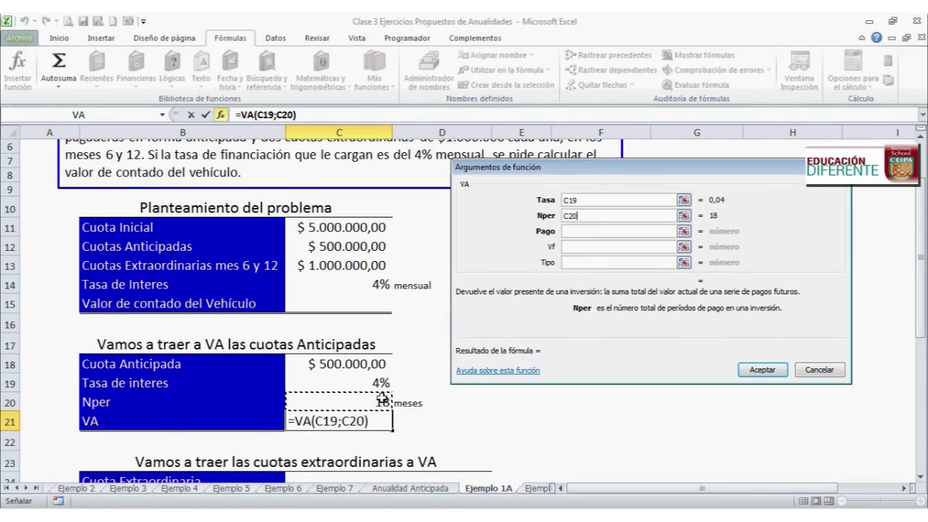
left_click(580, 231)
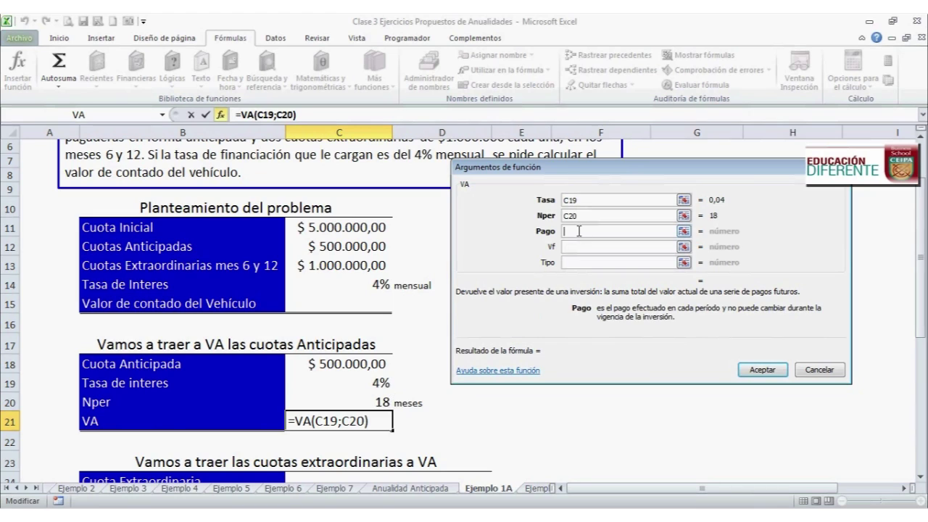
left_click(366, 365)
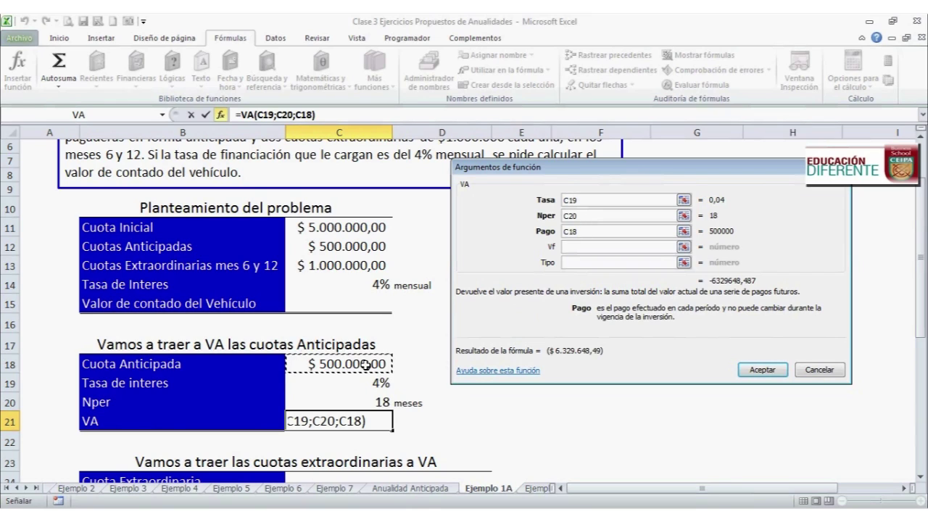
left_click(616, 263)
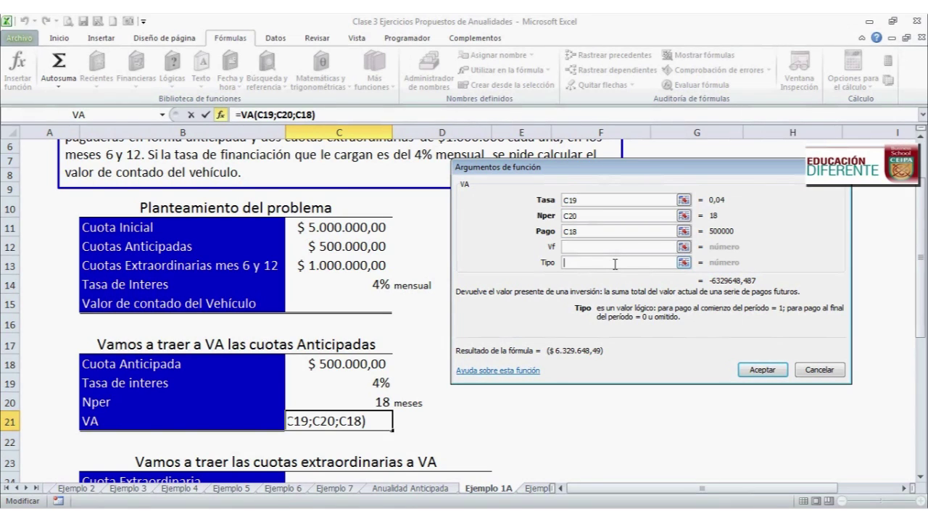
type("1")
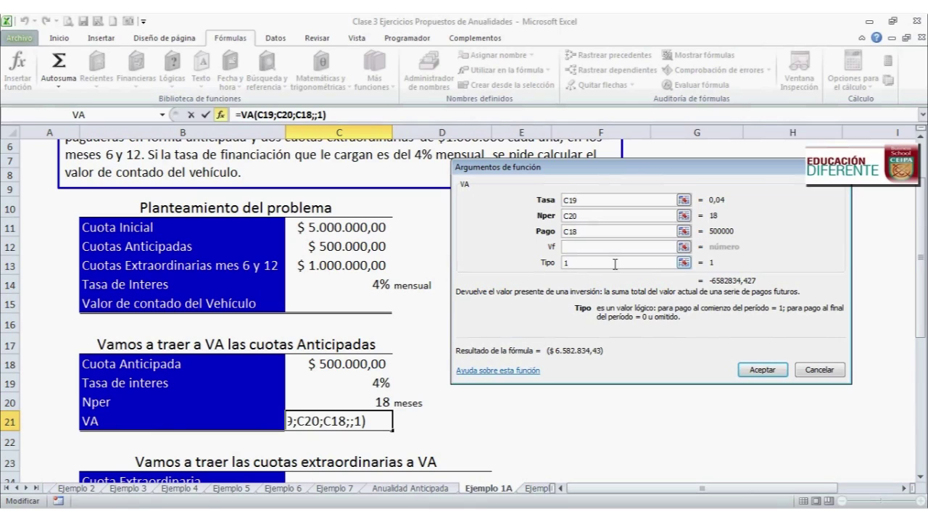
left_click(566, 231)
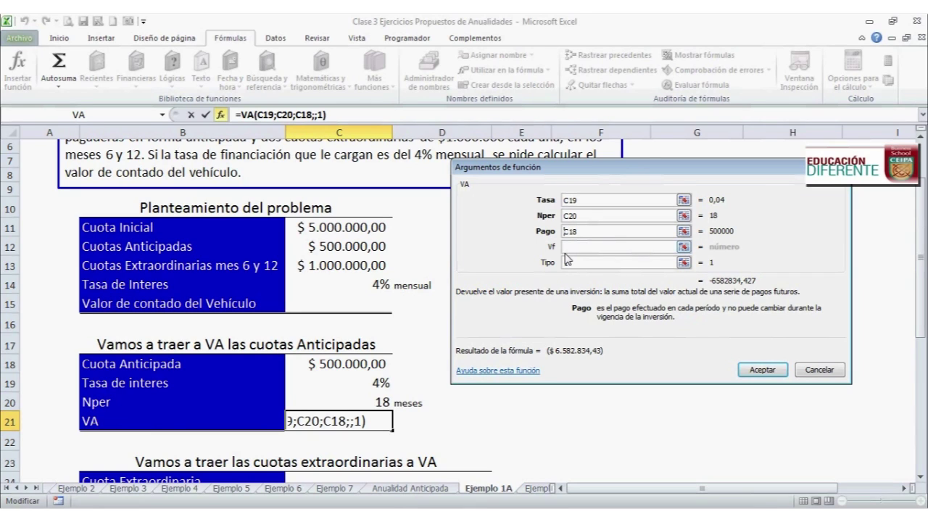
type("-")
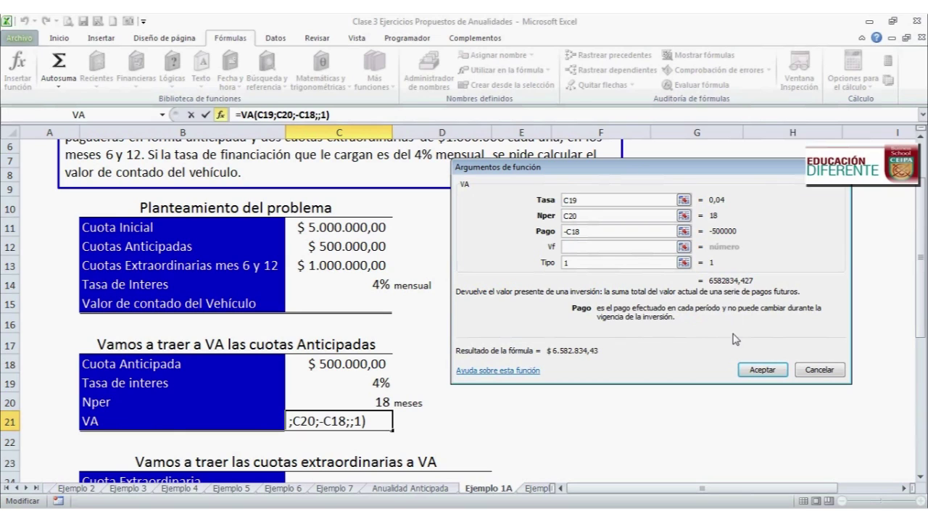
left_click(754, 371)
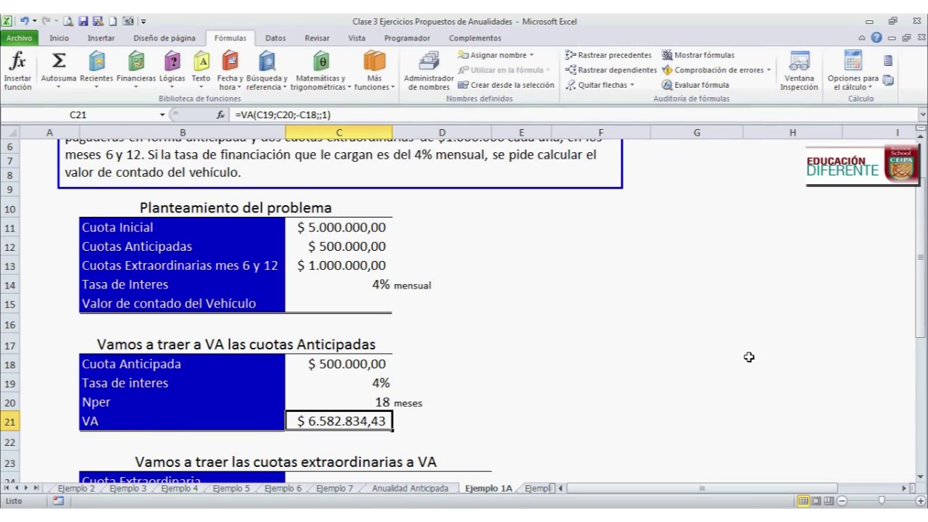
Fill C24:D24 with the absolute =$C$13 extraordinary installment of $ 1.000.000,00.
left_click_drag(922, 248, 922, 259)
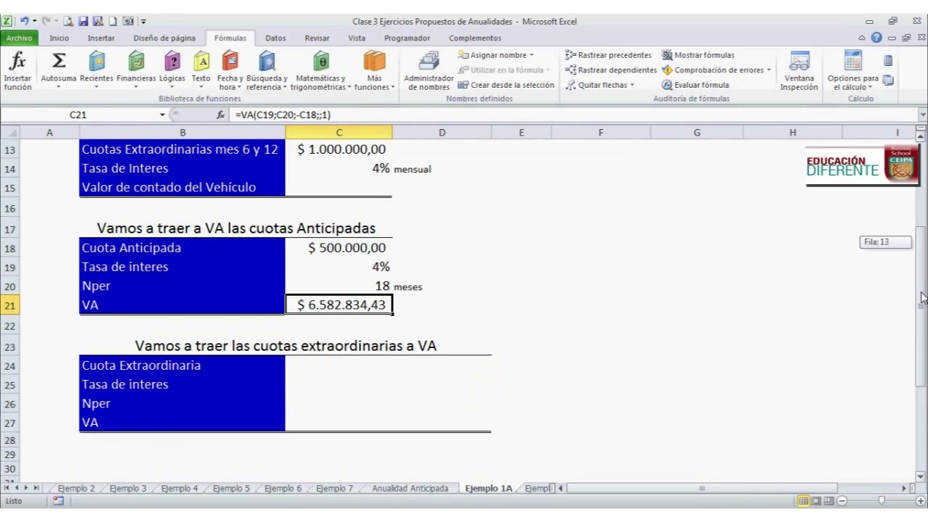
left_click(339, 365)
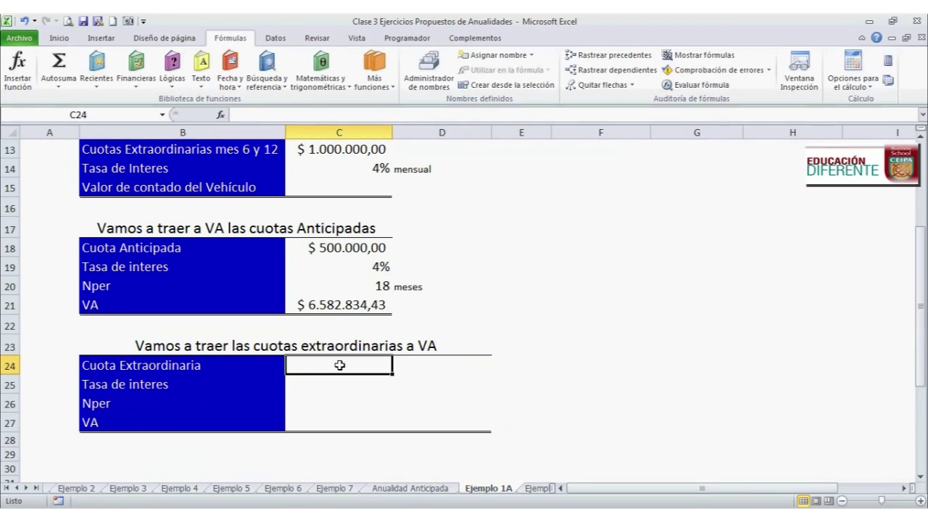
type("=")
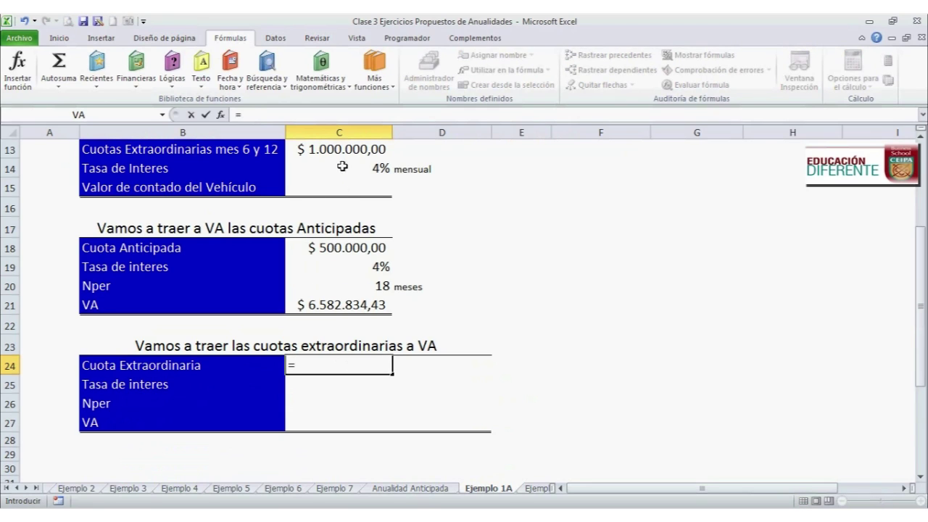
left_click(339, 149)
key("F4")
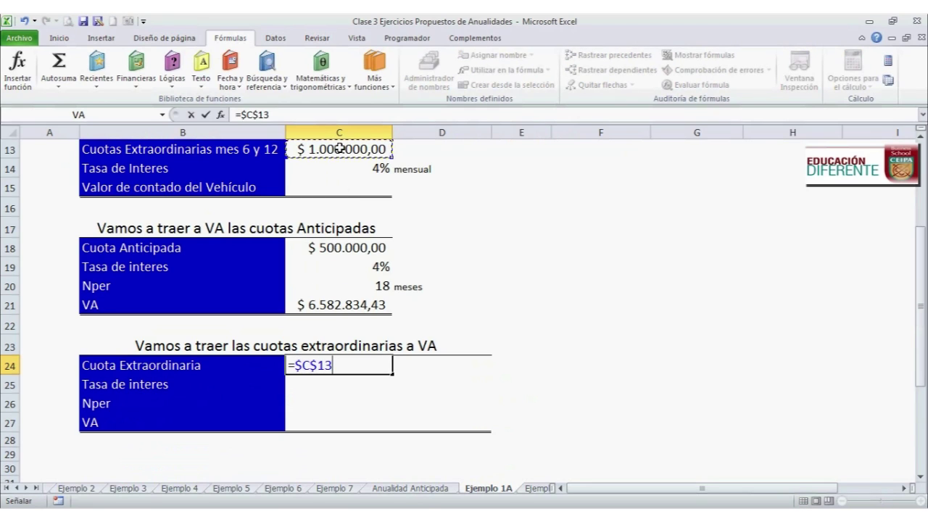
key("Return")
left_click(328, 354)
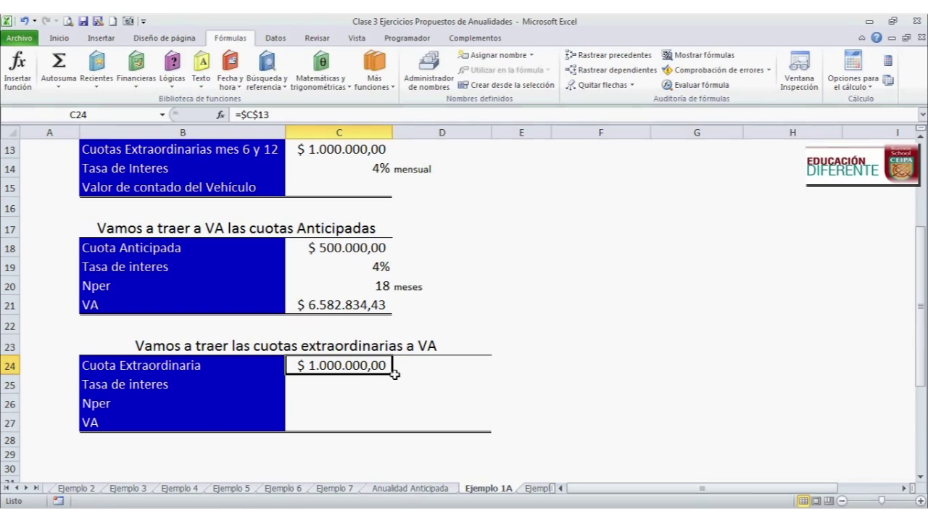
left_click_drag(394, 374, 501, 376)
Fill C25:D25 with the absolute =$C$14 rate of 4%.
left_click(371, 382)
type("=")
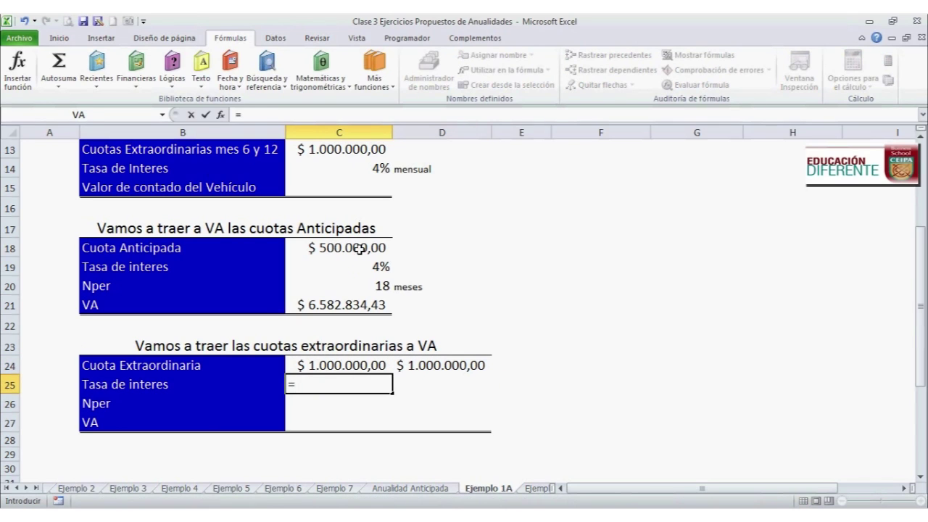
left_click(364, 167)
key("F4")
key("Return")
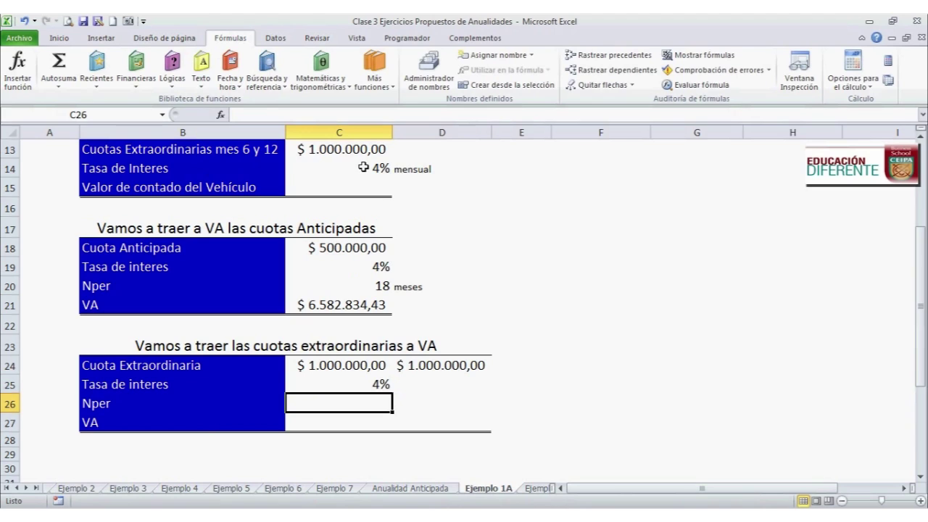
left_click(375, 385)
left_click_drag(391, 393, 464, 391)
Enter Nper 6 in C26 and 12 in D26.
left_click(376, 404)
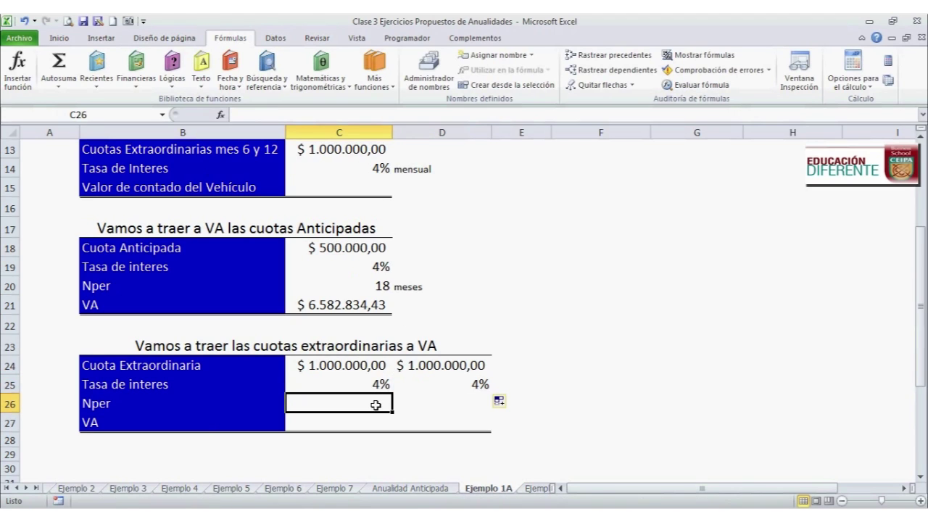
type("6")
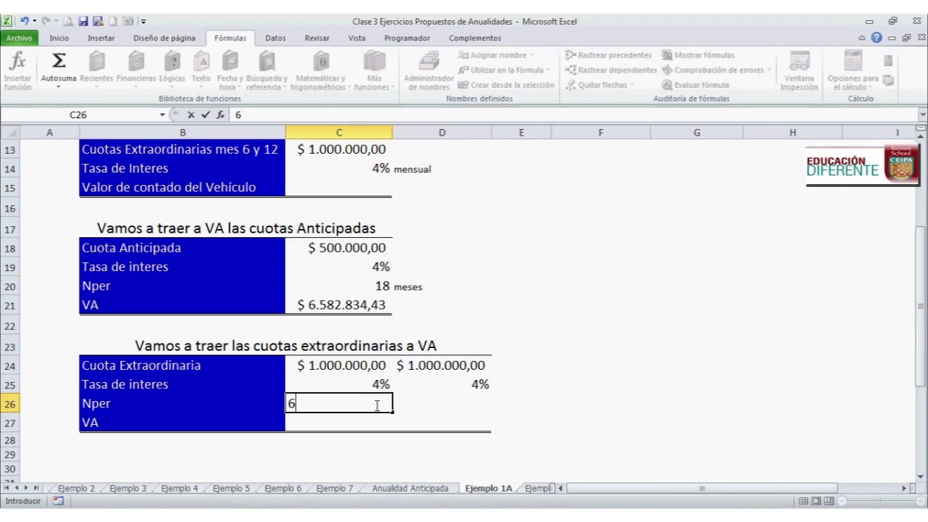
key("Tab")
type("12")
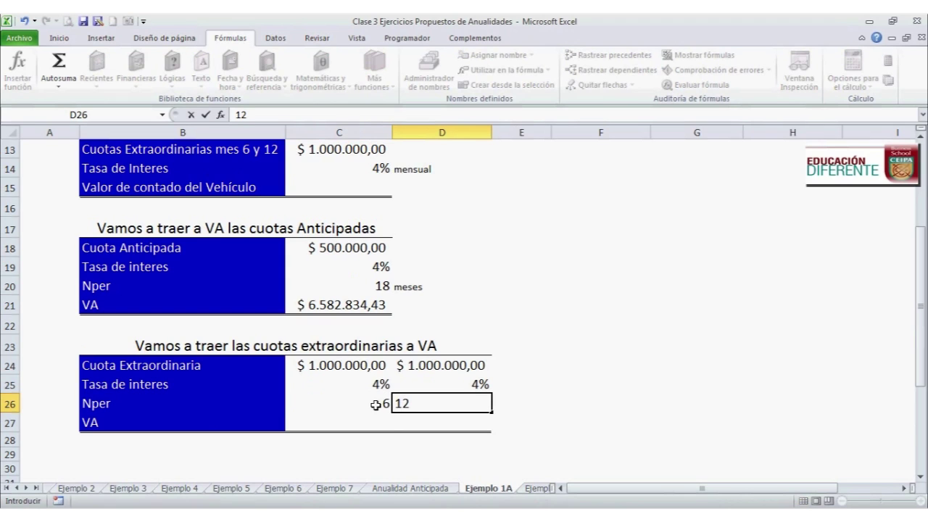
key("Return")
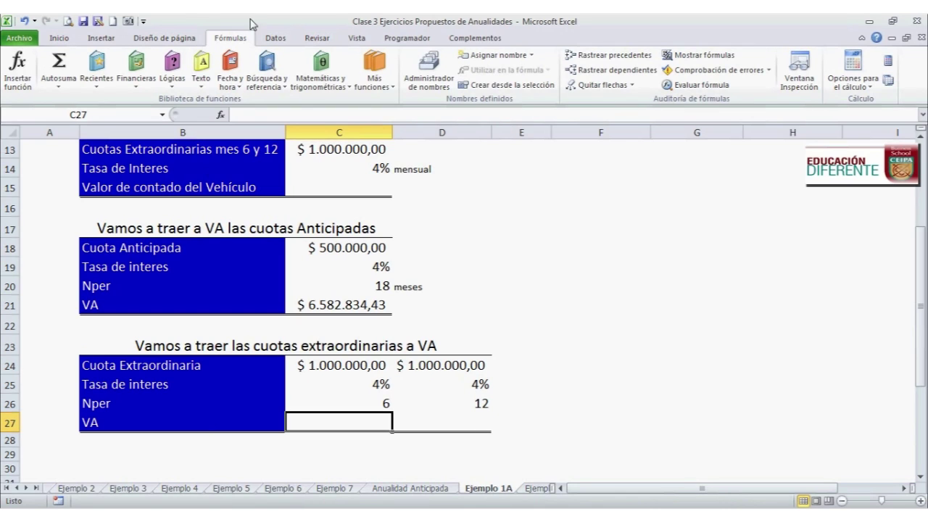
Enter =VA(C25;C26;;-C24) in C27 for the month-6 installment's present value of $790.314,53.
left_click(146, 89)
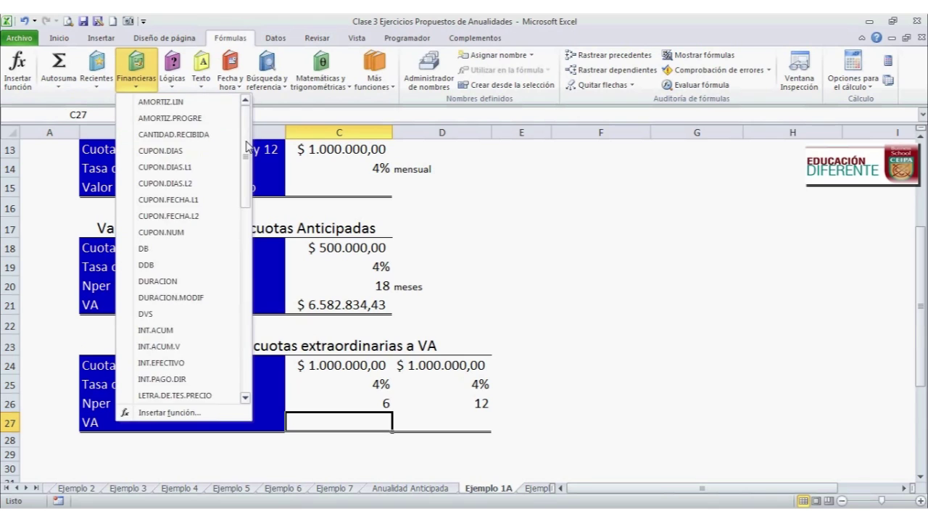
left_click_drag(246, 178, 246, 348)
left_click(180, 335)
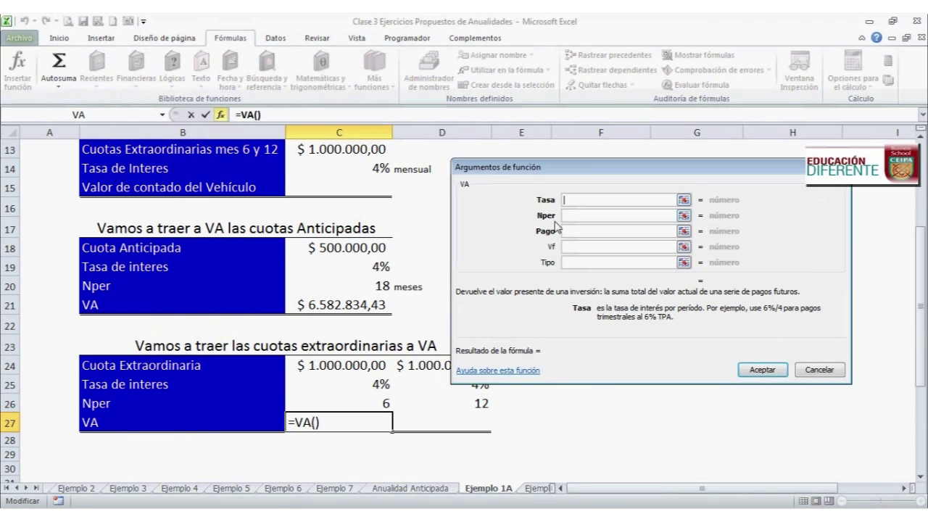
left_click_drag(566, 177, 612, 174)
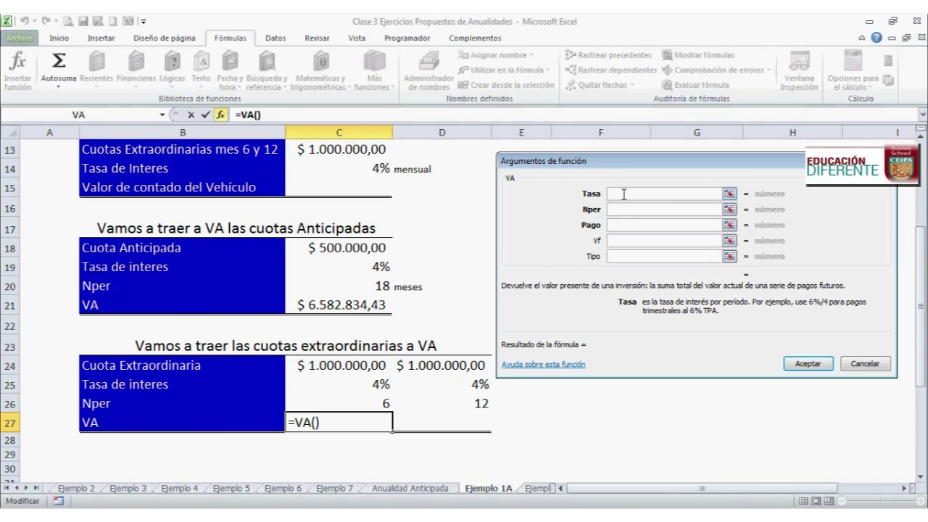
left_click(381, 385)
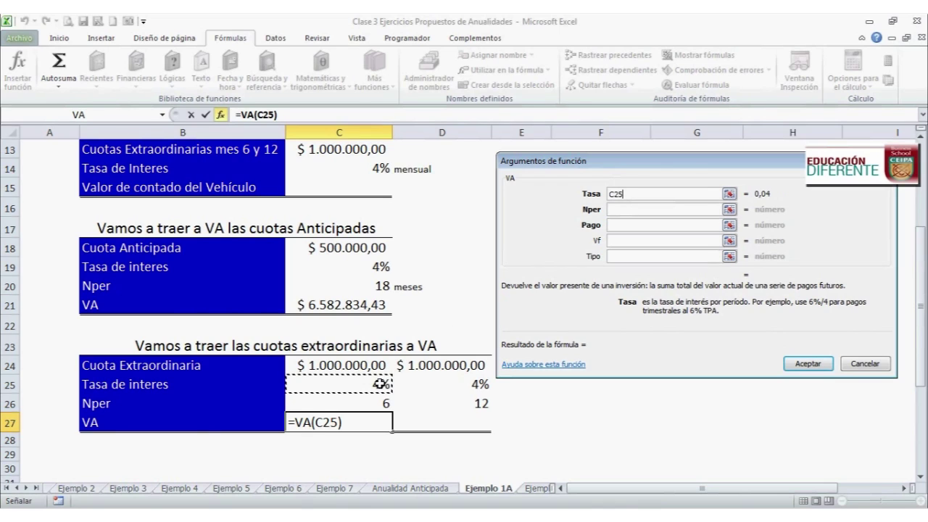
left_click(628, 210)
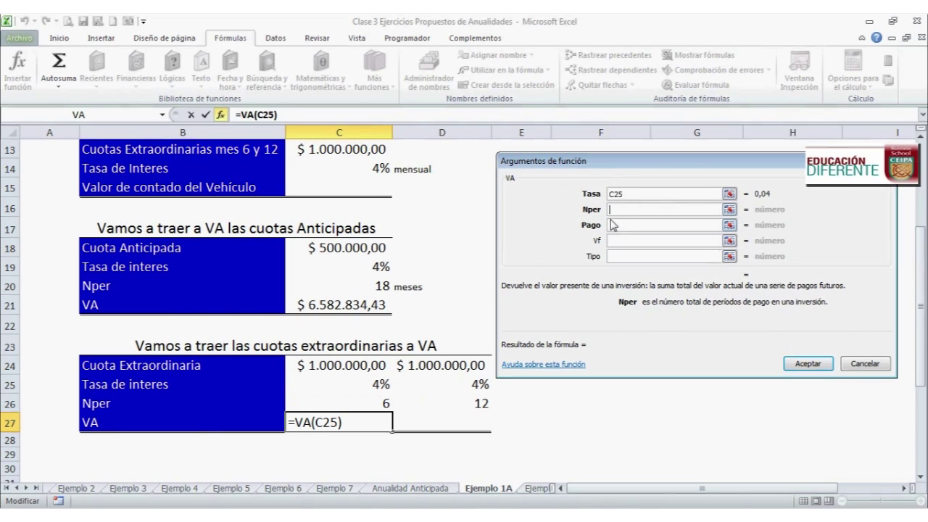
left_click(373, 404)
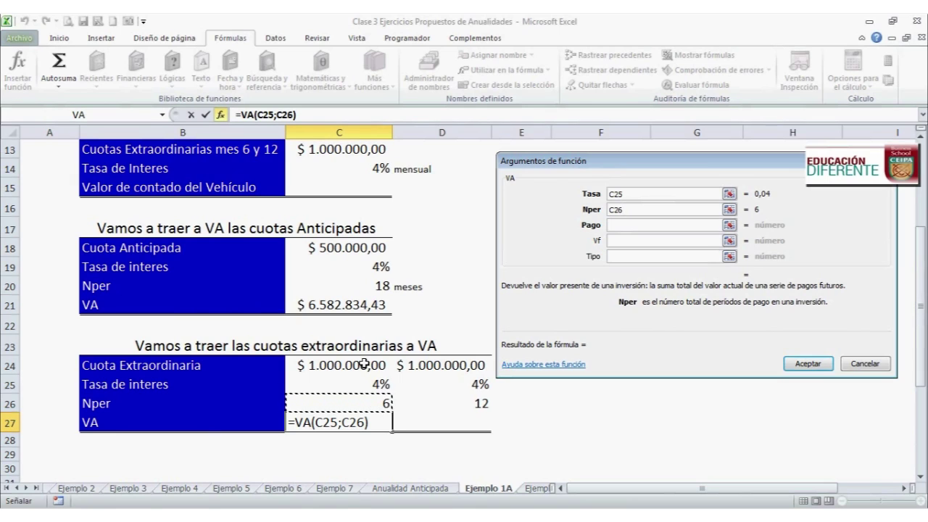
left_click(622, 240)
type("-")
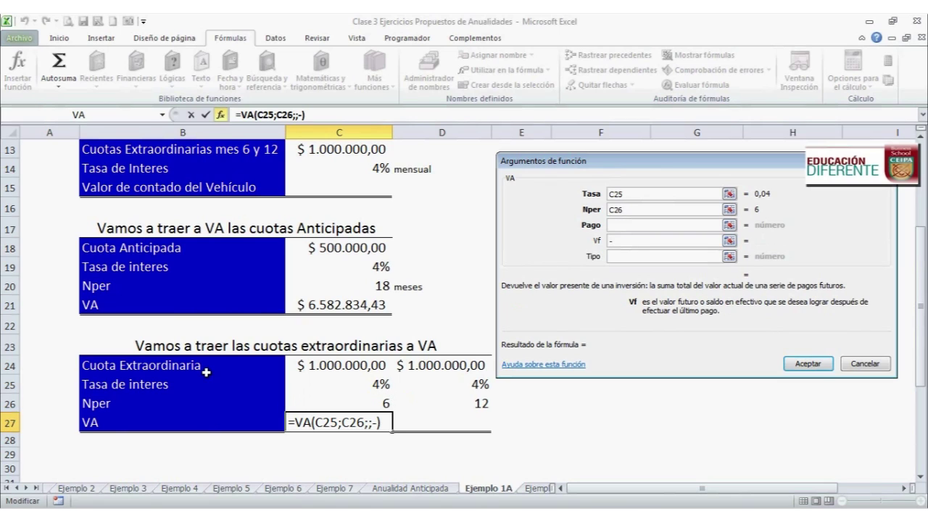
left_click(304, 366)
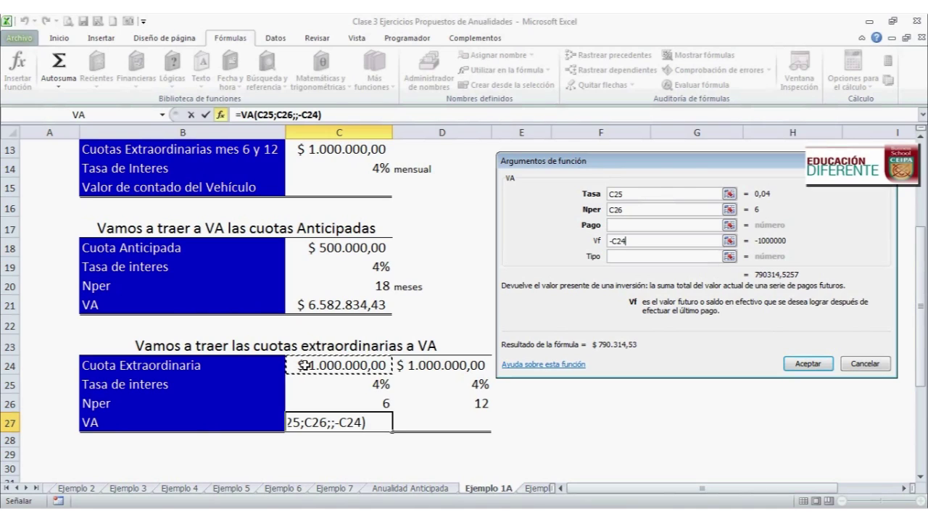
left_click(822, 364)
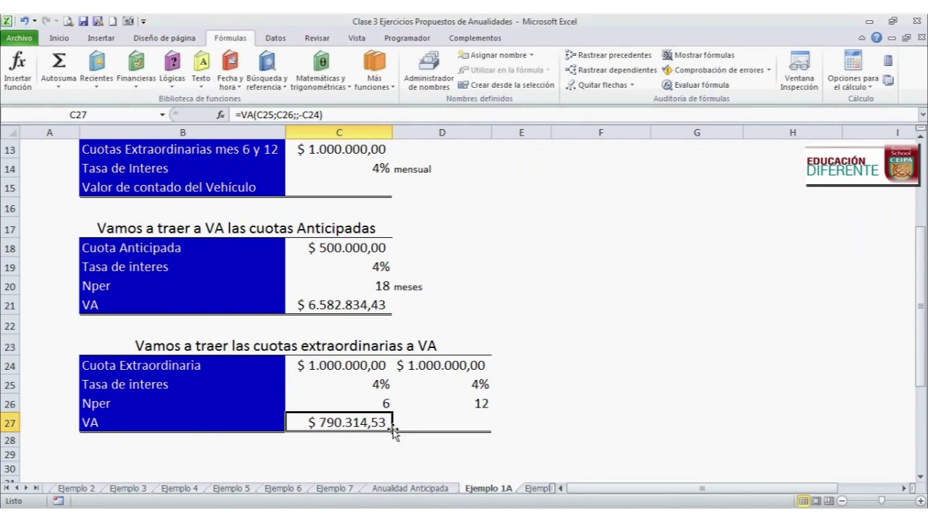
Fill the C27 VA formula right into D27, giving $624.597,05 for the month-12 installment.
left_click_drag(394, 427, 443, 427)
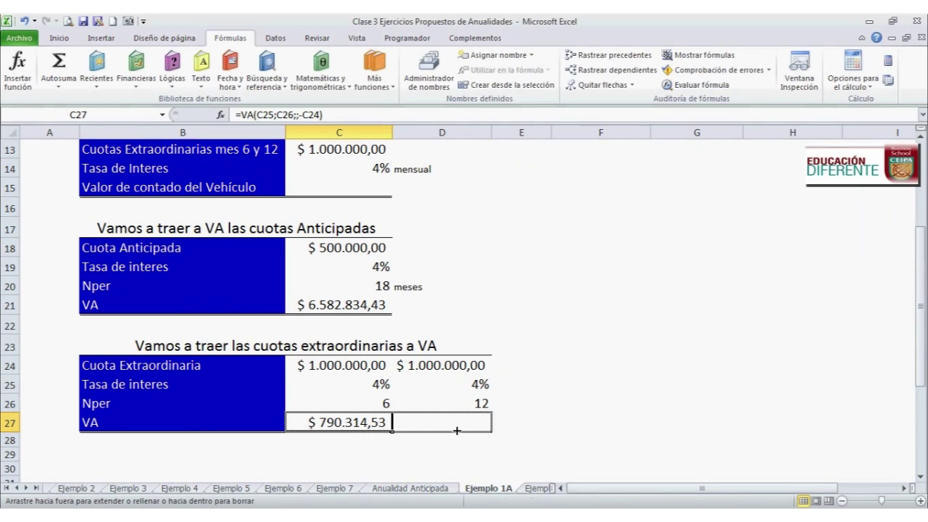
left_click(444, 467)
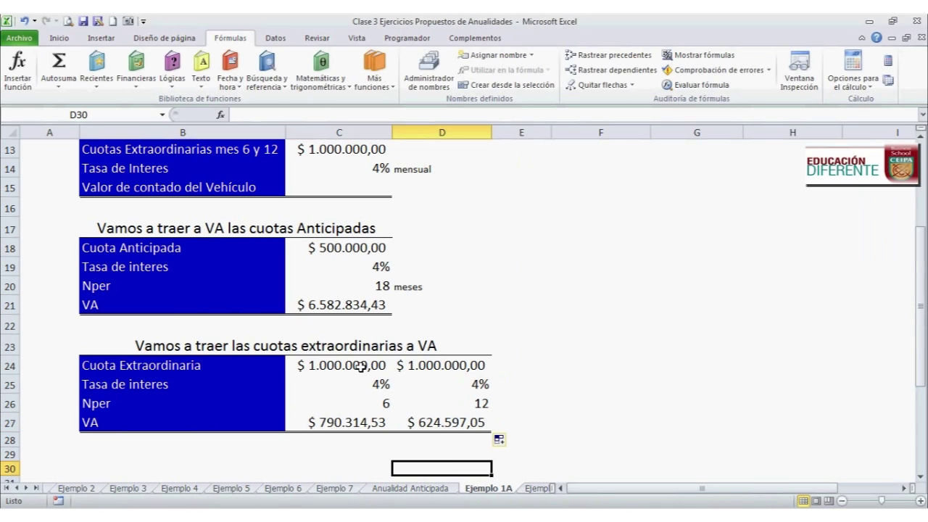
left_click(330, 188)
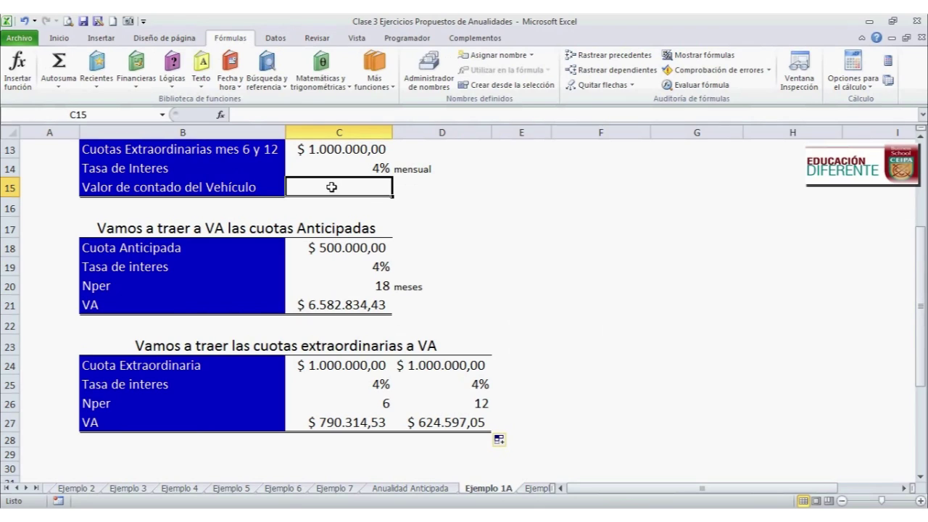
Enter =C21+C27+D27+C11 in C15, giving a vehicle cash value of $12.997.746,00.
type("=")
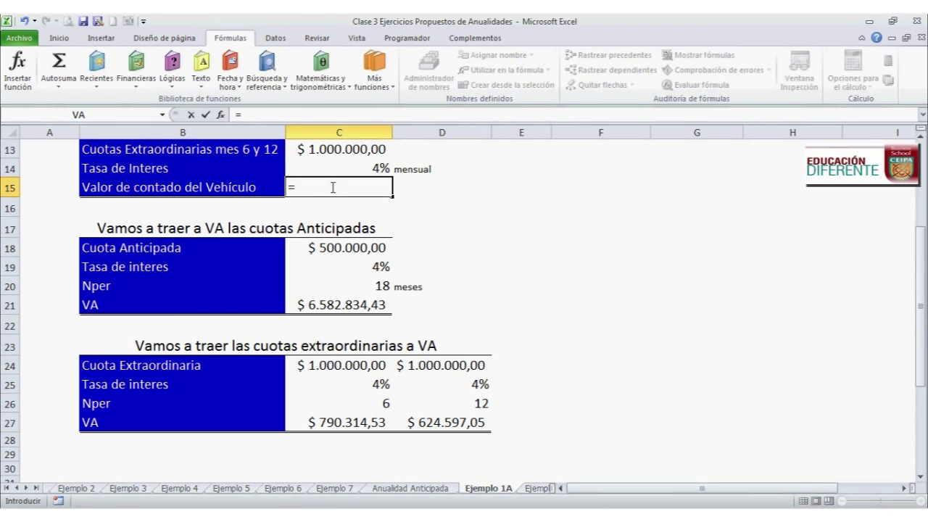
left_click(330, 305)
type("+")
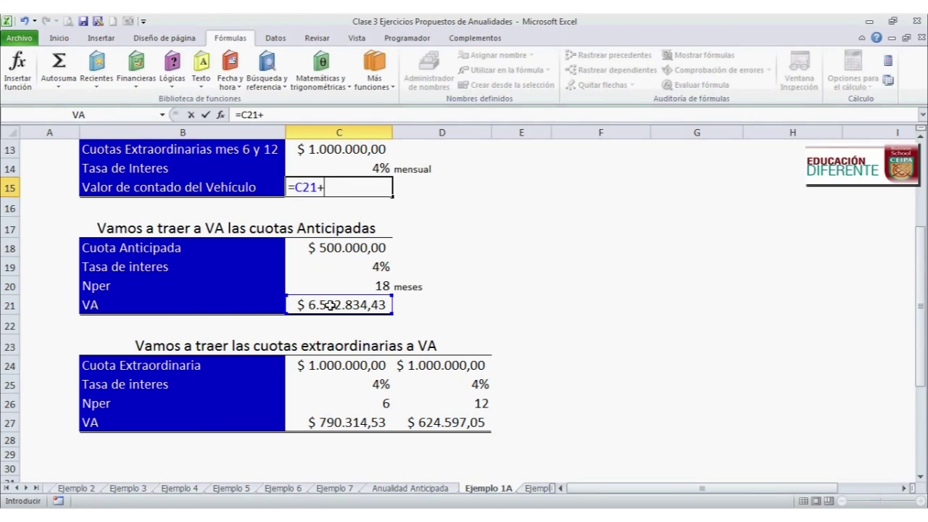
left_click(353, 425)
type("+")
left_click(409, 421)
type("+")
left_click_drag(923, 356, 925, 323)
left_click(344, 202)
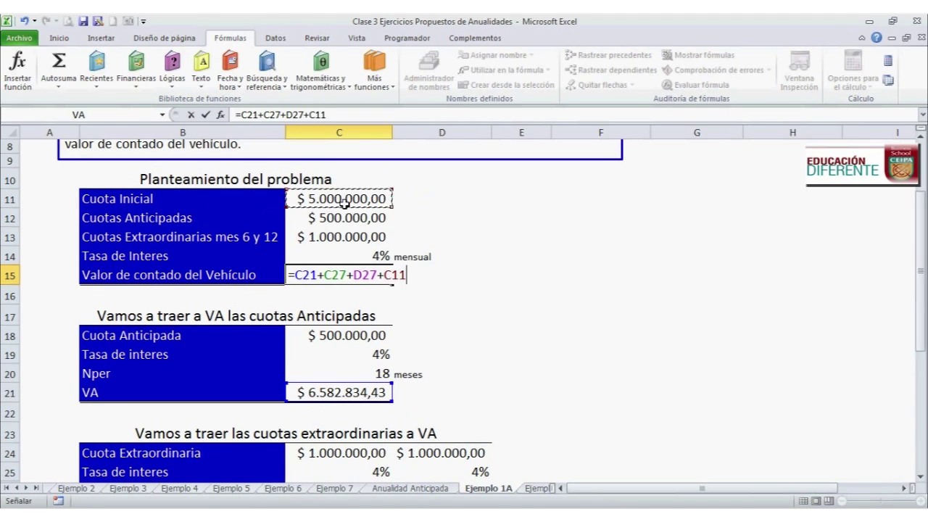
key("Return")
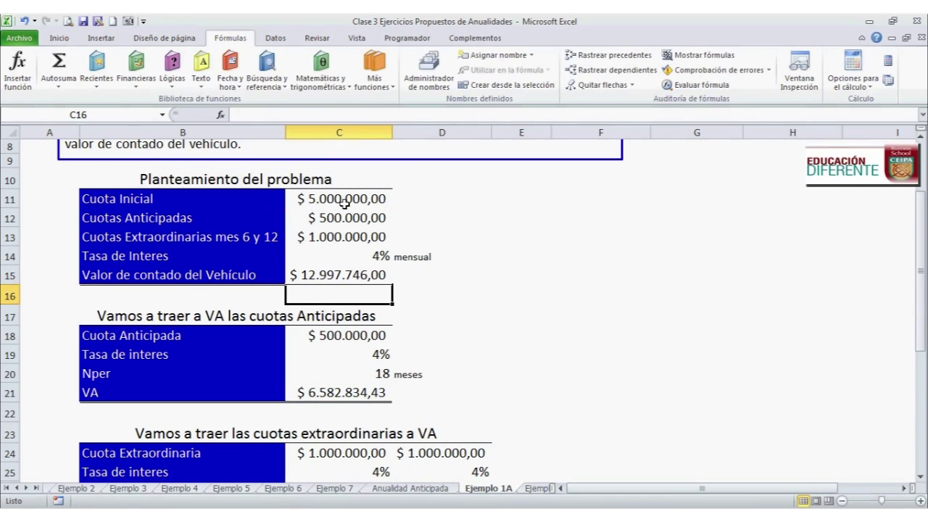